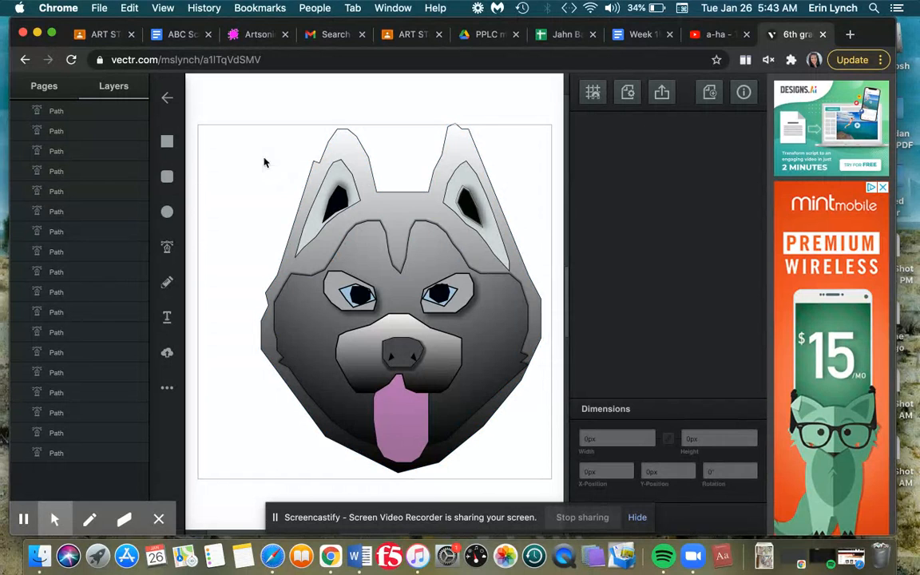
Select the whole dog drawing and try shrinking it from a corner, undoing that resize
{"action": "mouse_move", "coordinate": [247, 127]}
{"action": "left_mouse_down"}
{"action": "mouse_move", "coordinate": [366, 205]}
{"action": "mouse_move", "coordinate": [437, 270]}
{"action": "mouse_move", "coordinate": [549, 454]}
{"action": "mouse_move", "coordinate": [544, 476]}
{"action": "left_mouse_up"}
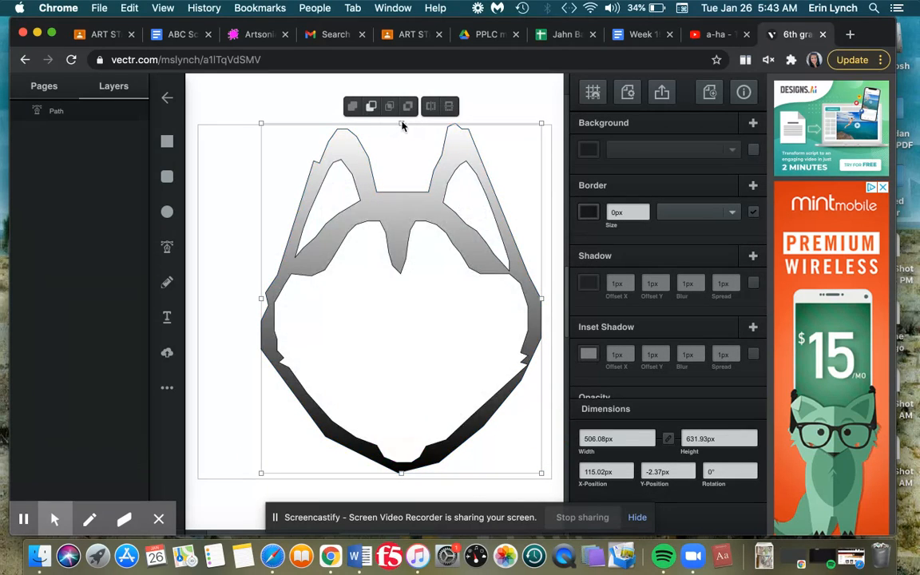
{"action": "mouse_move", "coordinate": [402, 123]}
{"action": "left_mouse_down"}
{"action": "mouse_move", "coordinate": [401, 232]}
{"action": "mouse_move", "coordinate": [404, 150]}
{"action": "mouse_move", "coordinate": [285, 166]}
{"action": "mouse_move", "coordinate": [361, 140]}
{"action": "mouse_move", "coordinate": [365, 129]}
{"action": "left_mouse_up"}
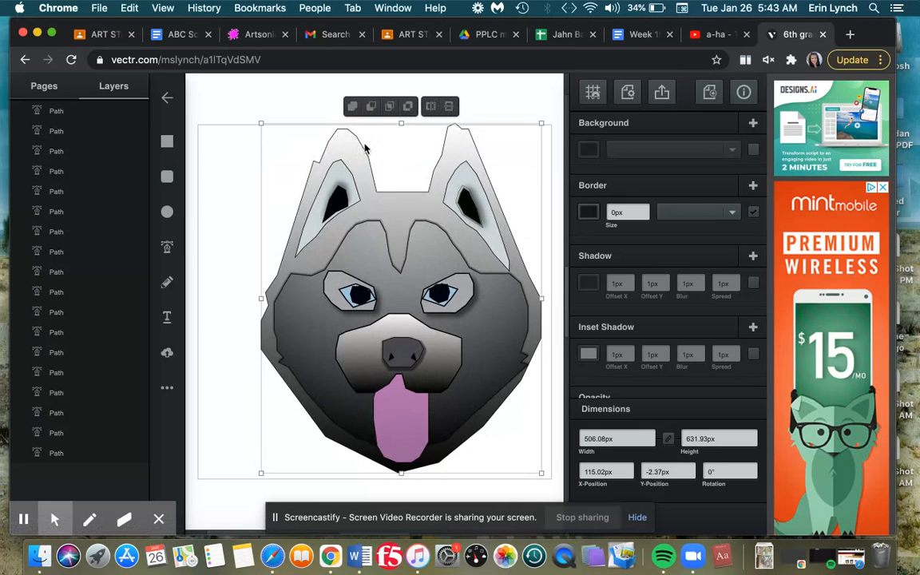
{"action": "left_click_drag", "start_coordinate": [540, 126], "coordinate": [499, 198]}
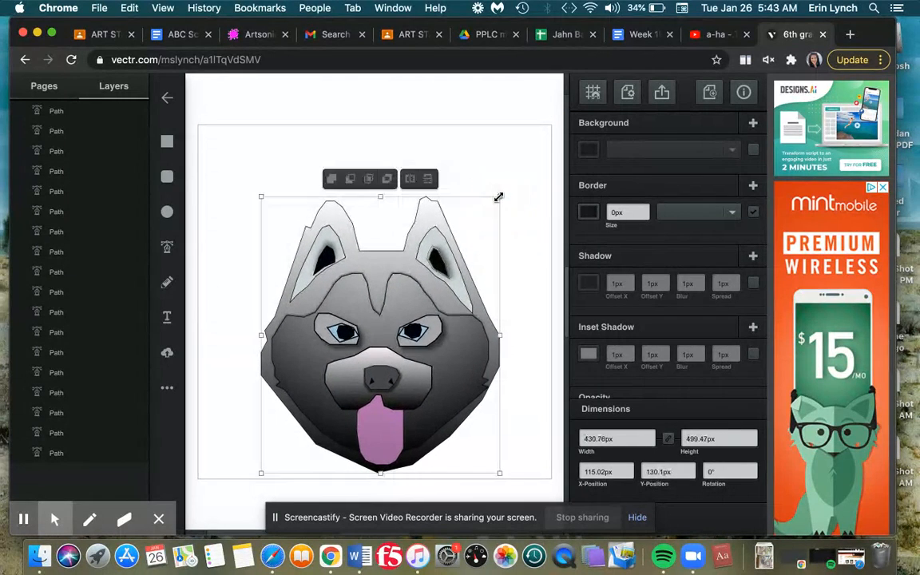
{"action": "key", "text": "super+z"}
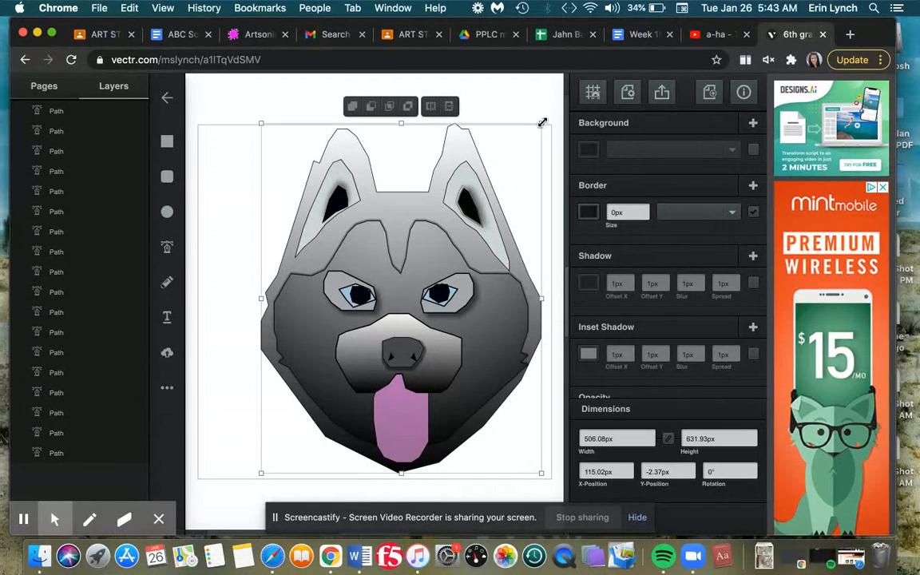
Shrink the dog drawing proportionally to about 375 × 468 px and nudge it right and up on the page
{"action": "left_click_drag", "start_coordinate": [543, 122], "coordinate": [461, 217]}
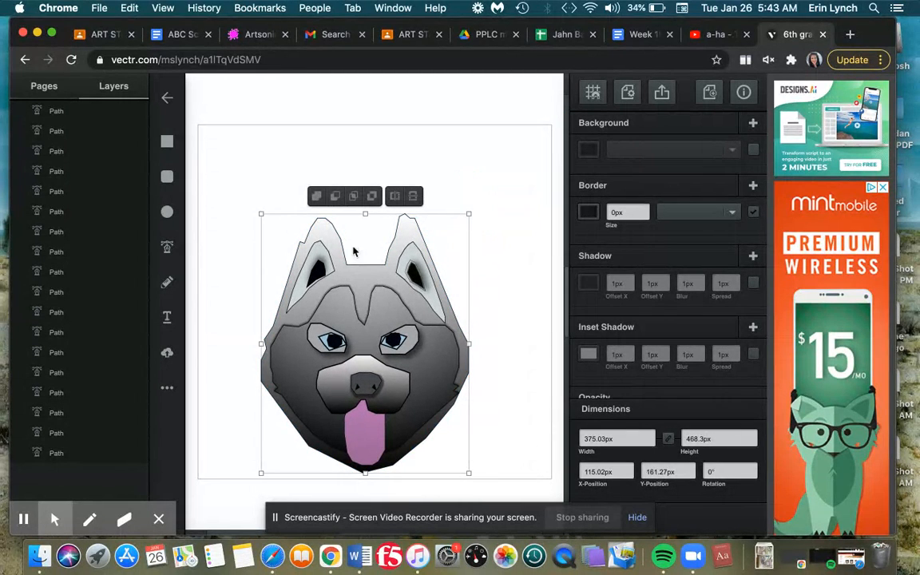
{"action": "key", "text": "Right"}
{"action": "key", "text": "Right"}
{"action": "key", "text": "Right"}
{"action": "key", "text": "Right"}
{"action": "key", "text": "Right"}
{"action": "key", "text": "Right"}
{"action": "key", "text": "Right"}
{"action": "key", "text": "Right"}
{"action": "key", "text": "Right"}
{"action": "key", "text": "Right"}
{"action": "key", "text": "Right"}
{"action": "key", "text": "Right"}
{"action": "key", "text": "Right"}
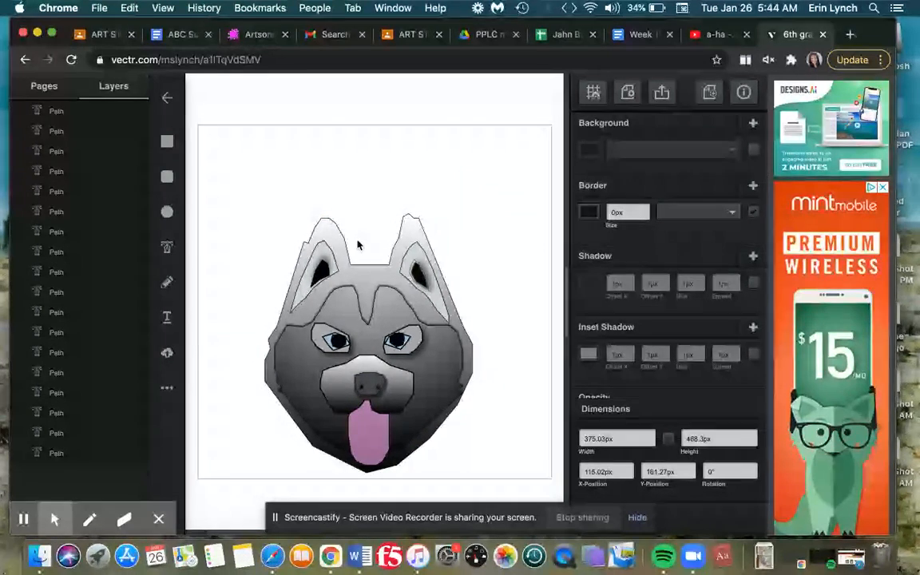
{"action": "key", "text": "Right"}
{"action": "key", "text": "Right"}
{"action": "key", "text": "Right"}
{"action": "key", "text": "Right"}
{"action": "key", "text": "Right"}
{"action": "key", "text": "Right"}
{"action": "key", "text": "Right"}
{"action": "key", "text": "Right"}
{"action": "key", "text": "Right"}
{"action": "key", "text": "Right"}
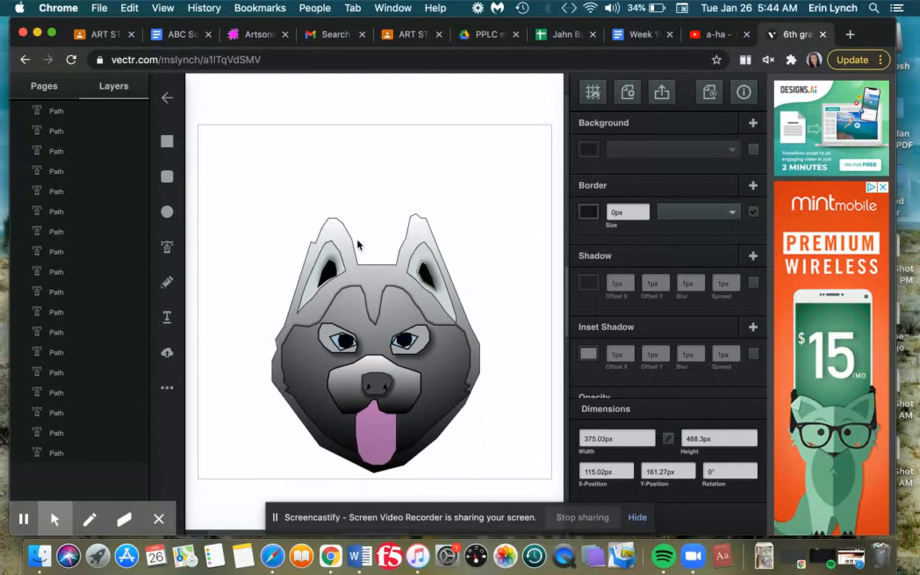
{"action": "key", "text": "Right"}
{"action": "key", "text": "Right"}
{"action": "key", "text": "Right"}
{"action": "key", "text": "Right"}
{"action": "key", "text": "Right"}
{"action": "key", "text": "Right"}
{"action": "key", "text": "Right"}
{"action": "key", "text": "Right"}
{"action": "key", "text": "Right"}
{"action": "key", "text": "Right"}
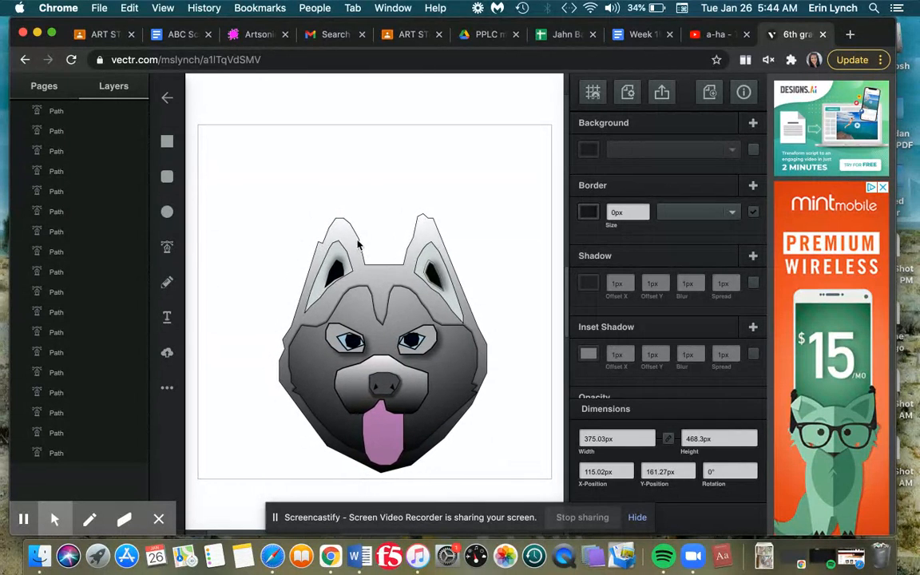
{"action": "key", "text": "Up"}
{"action": "key", "text": "Up"}
{"action": "key", "text": "Up"}
{"action": "key", "text": "Up"}
{"action": "key", "text": "Up"}
{"action": "key", "text": "Up"}
{"action": "key", "text": "Up"}
{"action": "key", "text": "Up"}
{"action": "key", "text": "Up"}
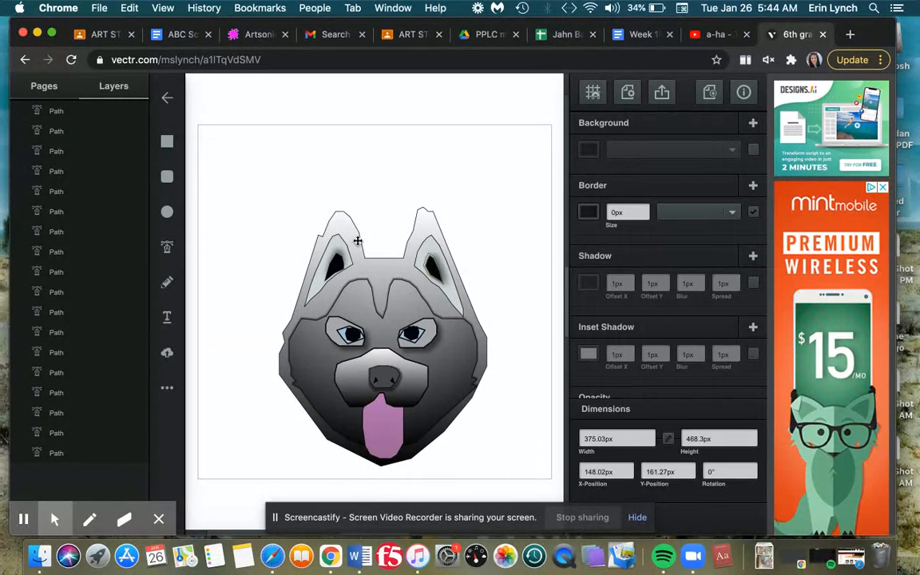
{"action": "key", "text": "Up"}
{"action": "key", "text": "Up"}
{"action": "key", "text": "Up"}
{"action": "key", "text": "Up"}
{"action": "key", "text": "Up"}
{"action": "key", "text": "Up"}
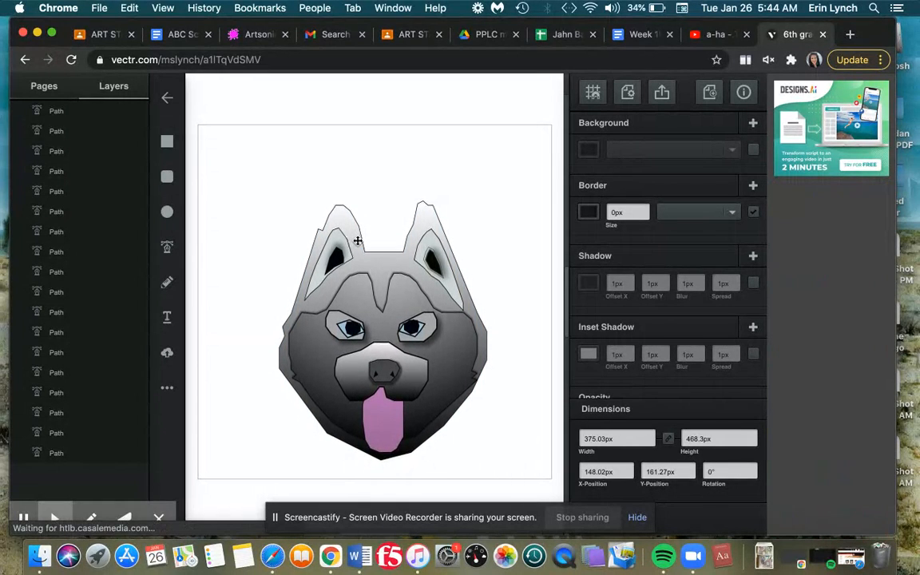
{"action": "left_click", "coordinate": [167, 247]}
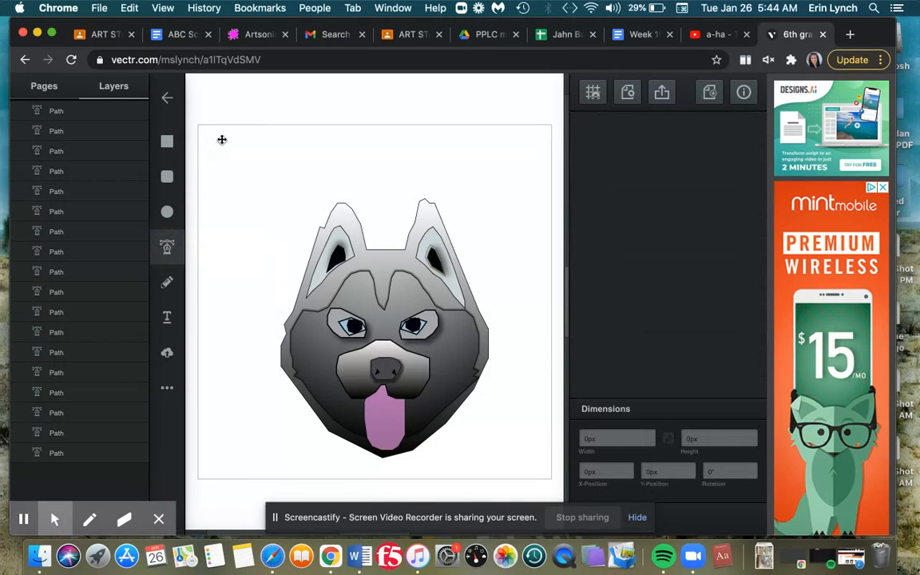
{"action": "left_click", "coordinate": [225, 140]}
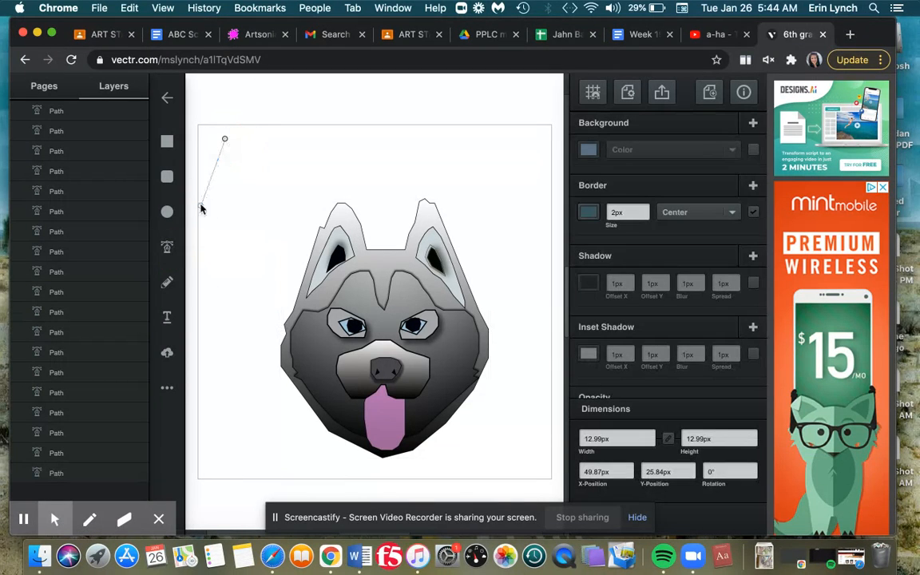
{"action": "key", "text": "Escape"}
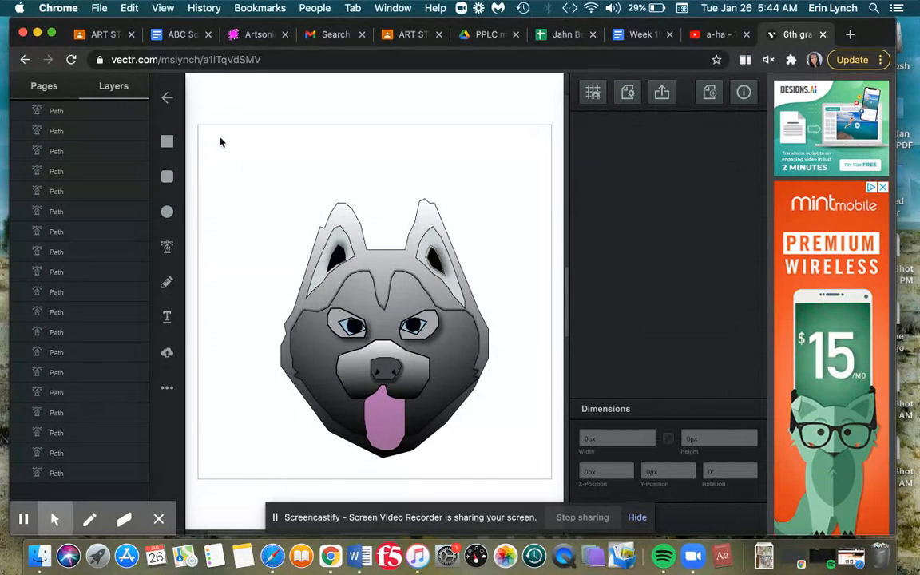
Add a text box near the page's upper-left corner and enter hello er
{"action": "left_click", "coordinate": [168, 317]}
{"action": "left_click_drag", "start_coordinate": [237, 144], "coordinate": [316, 184]}
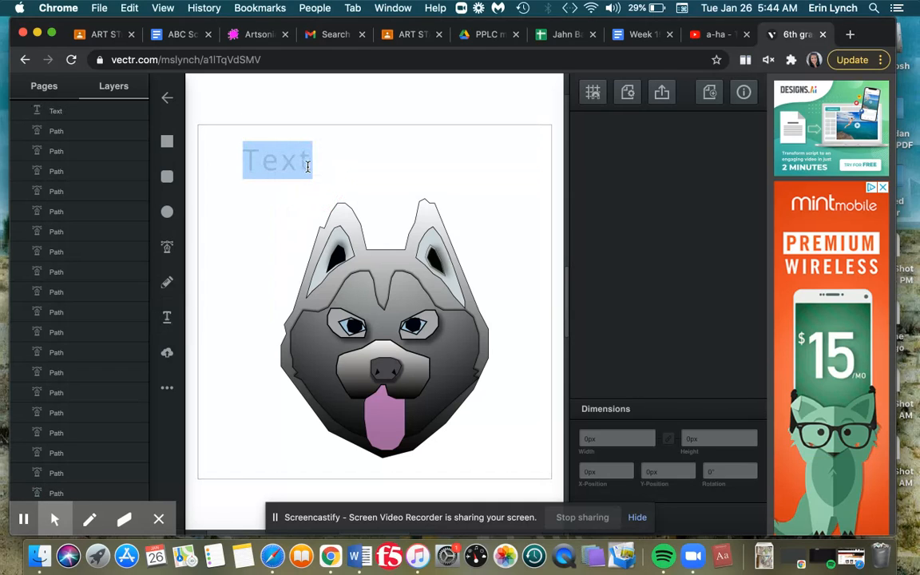
{"action": "left_click", "coordinate": [308, 166]}
{"action": "key", "text": "BackSpace"}
{"action": "key", "text": "BackSpace"}
{"action": "key", "text": "BackSpace"}
{"action": "key", "text": "BackSpace"}
{"action": "type", "text": "hello er"}
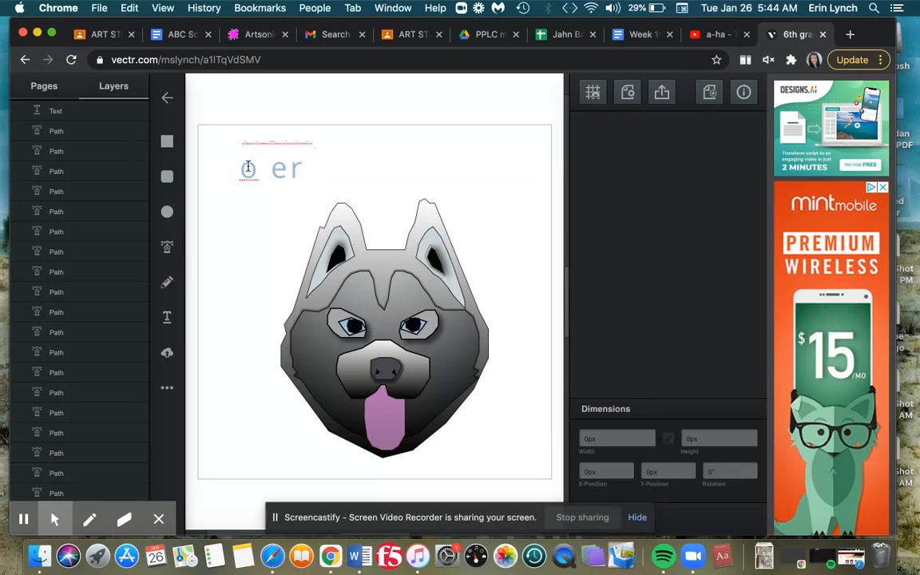
Select the new text layer and delete it
{"action": "left_click", "coordinate": [67, 117]}
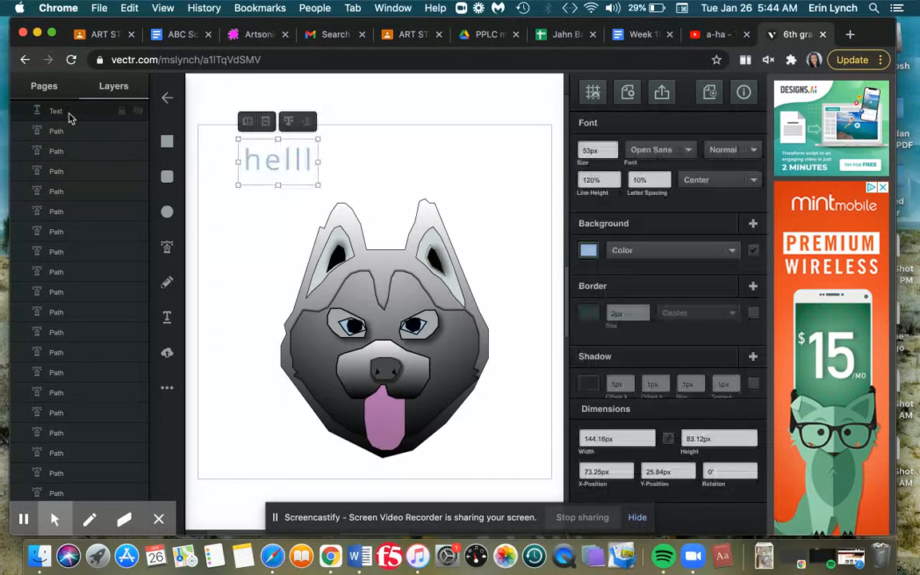
{"action": "mouse_move", "coordinate": [318, 185]}
{"action": "left_mouse_down"}
{"action": "mouse_move", "coordinate": [328, 213]}
{"action": "mouse_move", "coordinate": [367, 238]}
{"action": "mouse_move", "coordinate": [321, 201]}
{"action": "left_mouse_up"}
{"action": "left_click", "coordinate": [322, 201]}
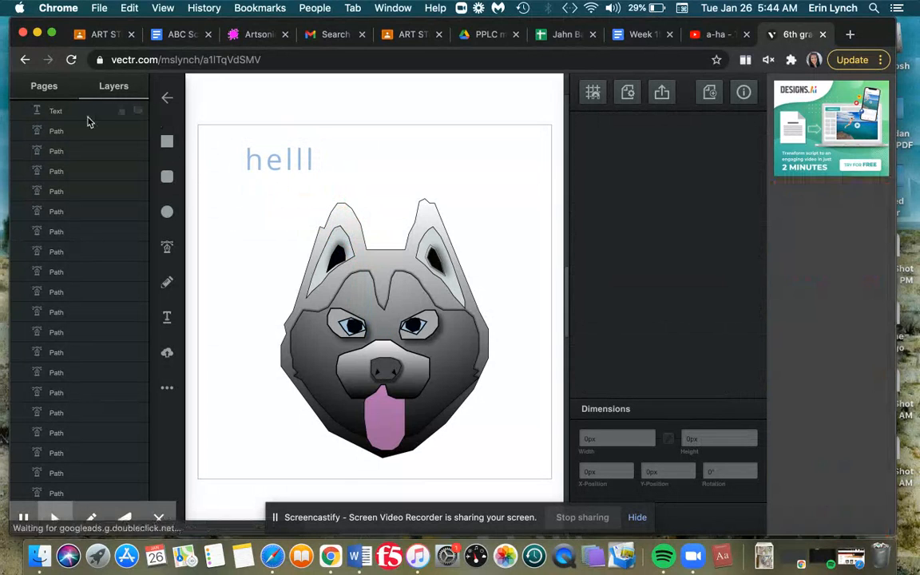
{"action": "left_click", "coordinate": [86, 116]}
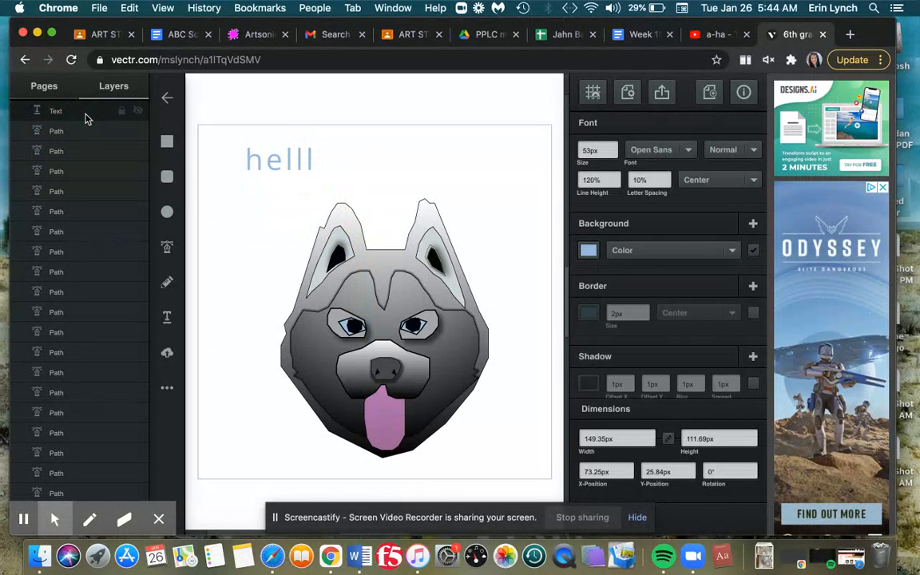
{"action": "key", "text": "BackSpace"}
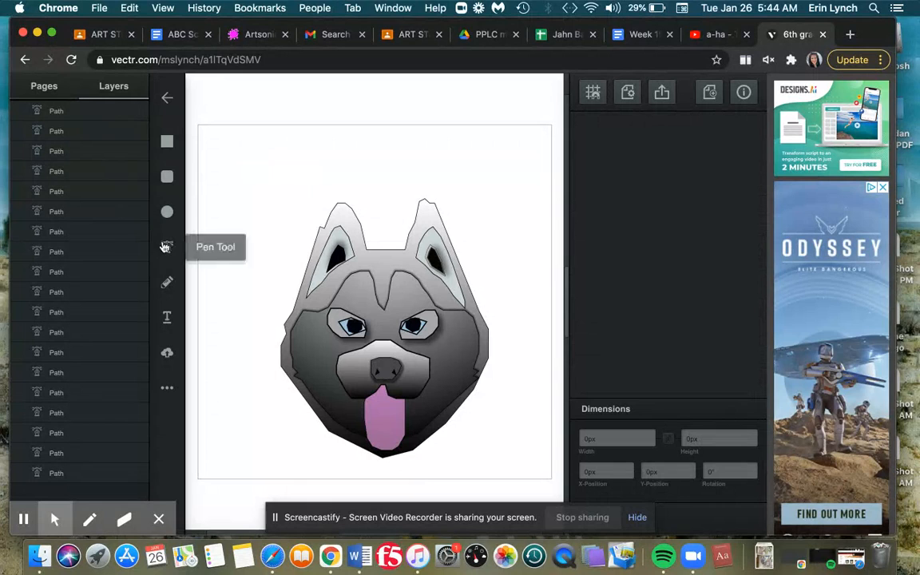
Add a text box above the dog's left ear and enter a name
{"action": "left_click", "coordinate": [167, 317]}
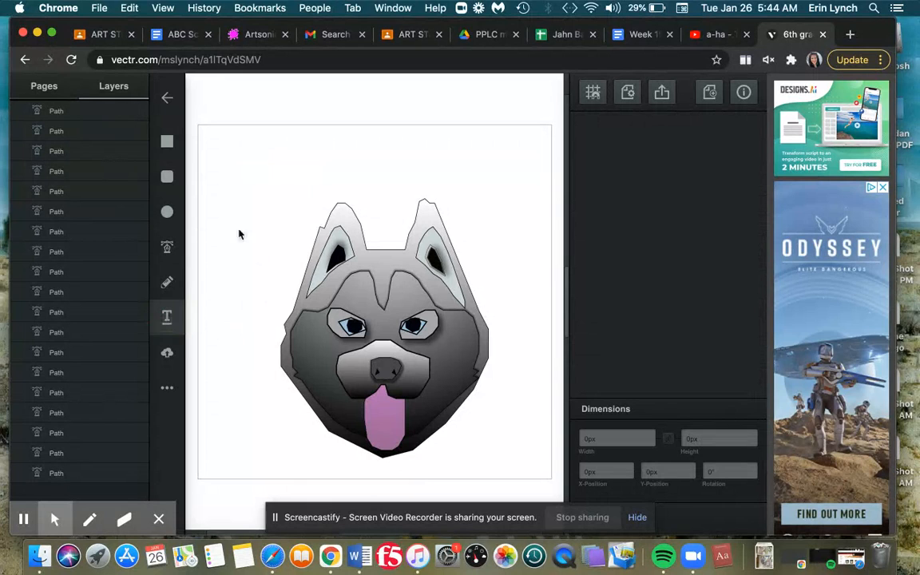
{"action": "left_click", "coordinate": [290, 186]}
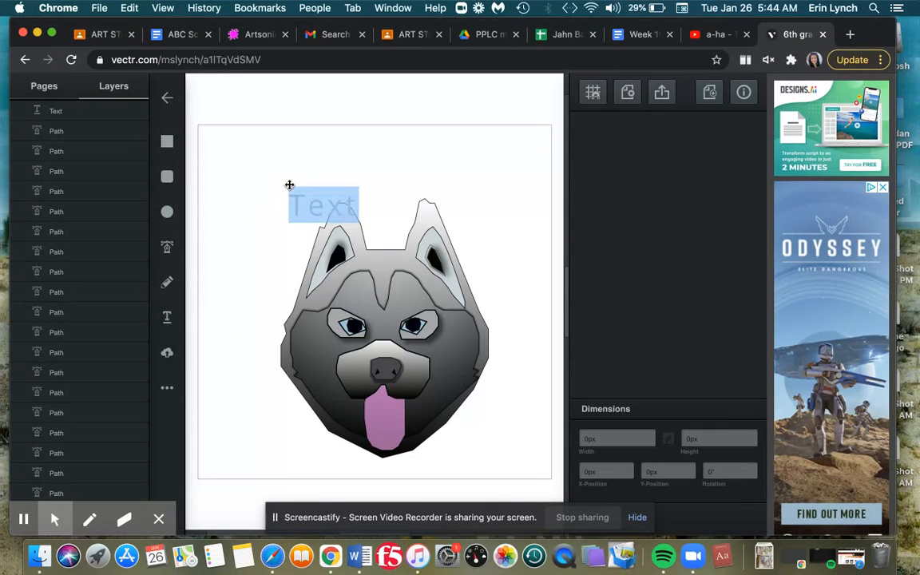
{"action": "type", "text": "fdfdkfdlfkslfdsl"}
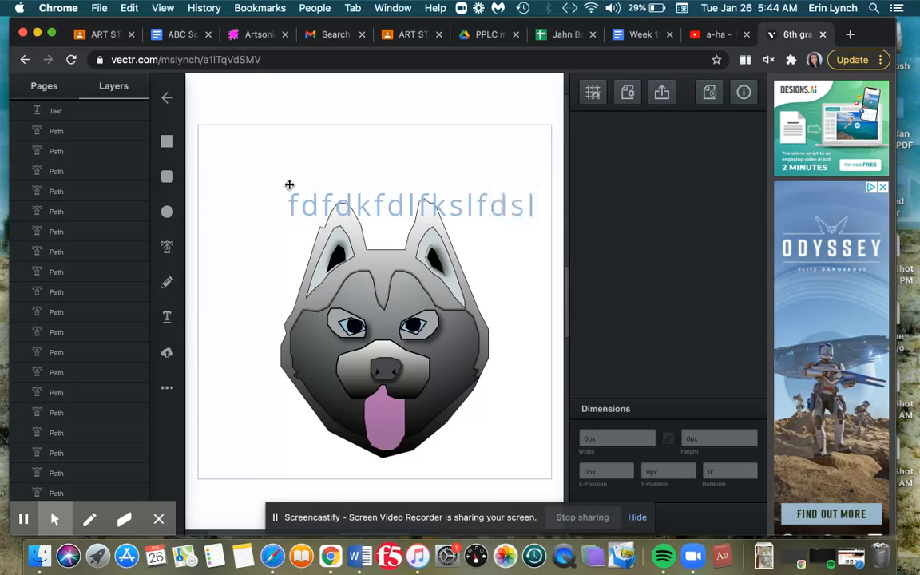
{"action": "key", "text": "BackSpace"}
{"action": "key", "text": "BackSpace"}
{"action": "key", "text": "BackSpace"}
{"action": "key", "text": "BackSpace"}
{"action": "key", "text": "BackSpace"}
{"action": "key", "text": "BackSpace"}
{"action": "key", "text": "BackSpace"}
{"action": "key", "text": "BackSpace"}
{"action": "key", "text": "BackSpace"}
{"action": "key", "text": "BackSpace"}
{"action": "key", "text": "BackSpace"}
{"action": "key", "text": "BackSpace"}
{"action": "key", "text": "BackSpace"}
{"action": "key", "text": "BackSpace"}
{"action": "key", "text": "BackSpace"}
{"action": "key", "text": "BackSpace"}
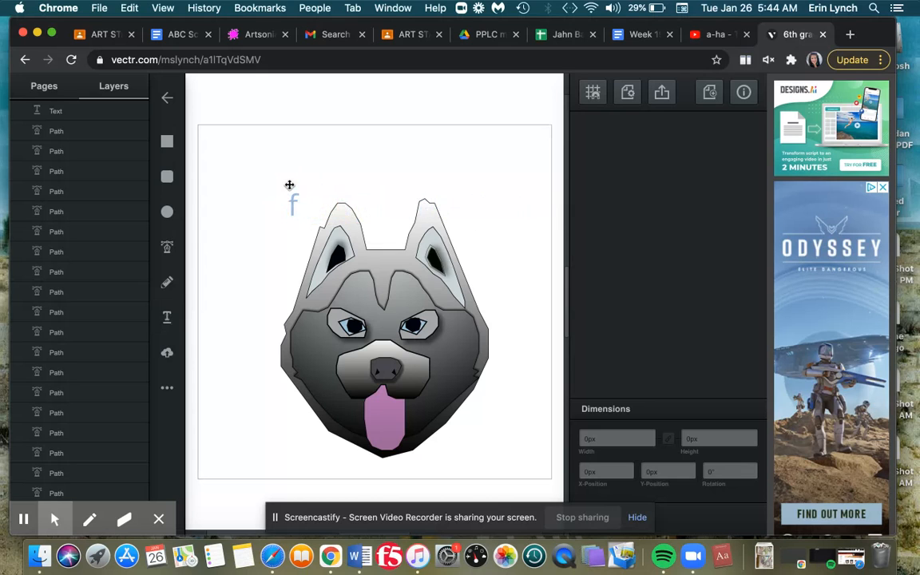
{"action": "type", "text": "Jahn"}
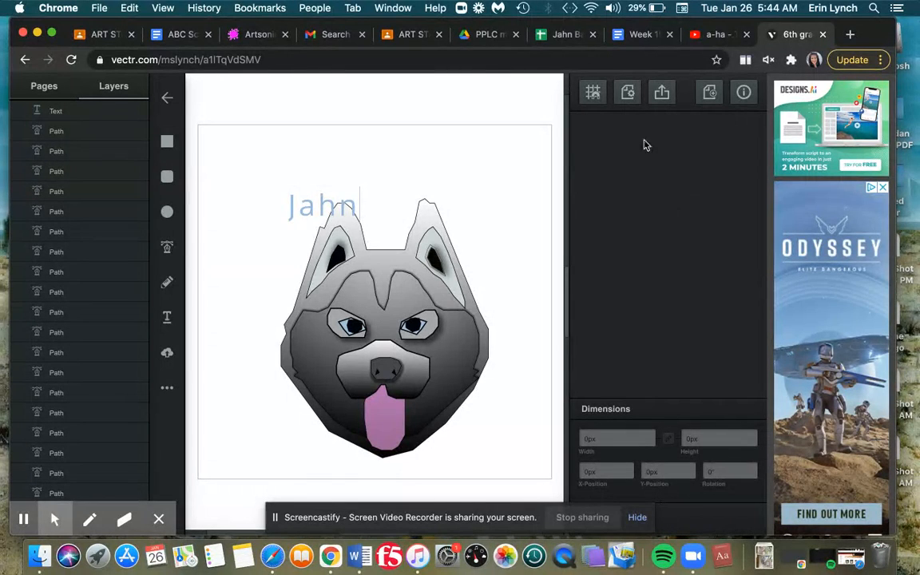
Move the name text to the top centre above the dog and increase its font size to 66 px
{"action": "left_click", "coordinate": [83, 116]}
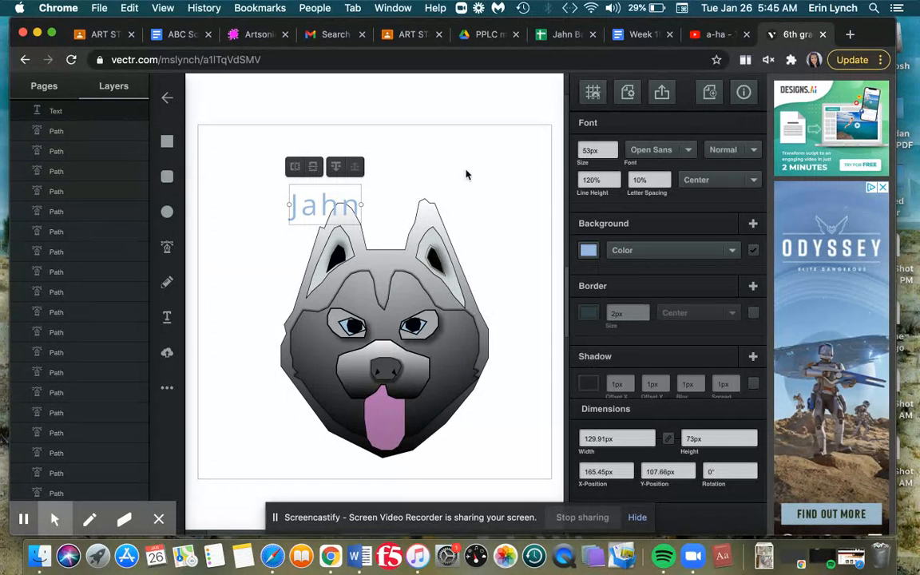
{"action": "left_click_drag", "start_coordinate": [317, 197], "coordinate": [372, 166]}
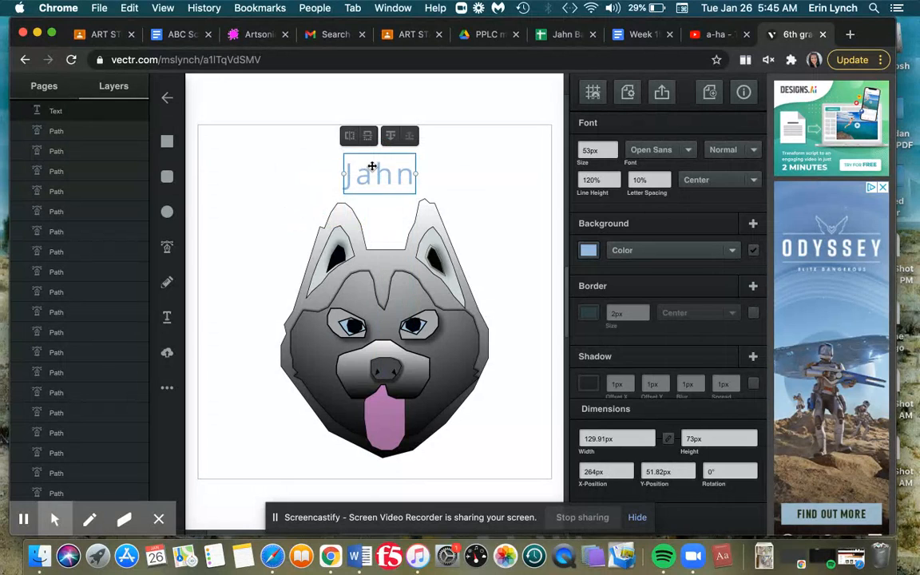
{"action": "left_click", "coordinate": [614, 147]}
{"action": "left_click", "coordinate": [614, 147]}
{"action": "left_click", "coordinate": [614, 147]}
{"action": "left_click", "coordinate": [614, 147]}
{"action": "left_click", "coordinate": [614, 147]}
{"action": "left_click", "coordinate": [614, 147]}
{"action": "left_click", "coordinate": [613, 147]}
{"action": "left_click", "coordinate": [614, 147]}
{"action": "left_click", "coordinate": [614, 147]}
{"action": "left_click", "coordinate": [613, 147]}
{"action": "left_click", "coordinate": [614, 147]}
{"action": "left_click", "coordinate": [614, 147]}
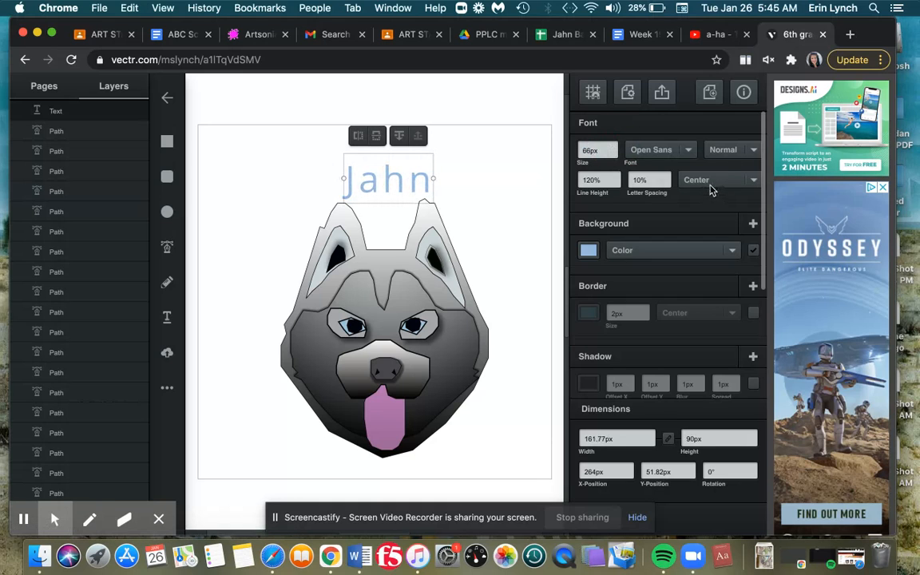
Try Left text alignment, then return the alignment to Center
{"action": "left_click", "coordinate": [711, 190]}
{"action": "left_click", "coordinate": [690, 163]}
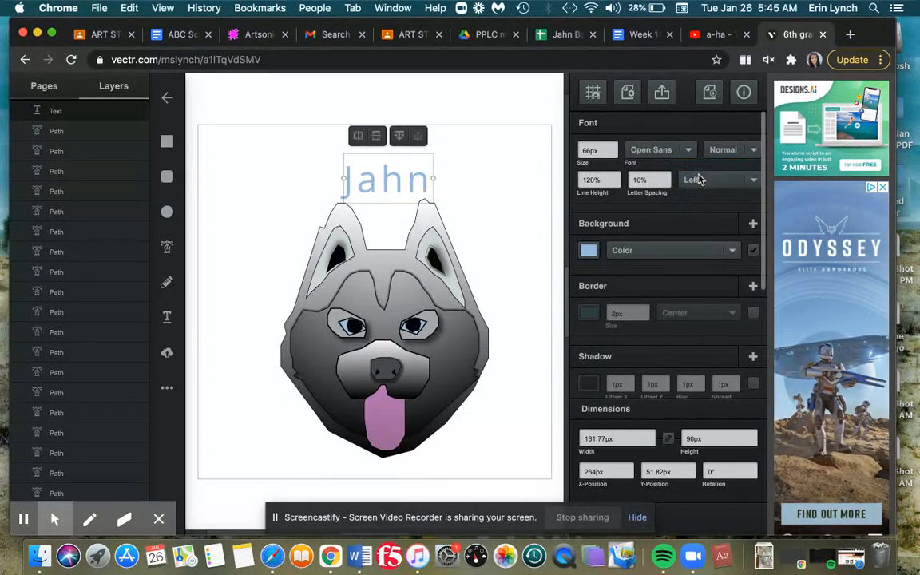
{"action": "left_click", "coordinate": [701, 185]}
{"action": "left_click", "coordinate": [679, 192]}
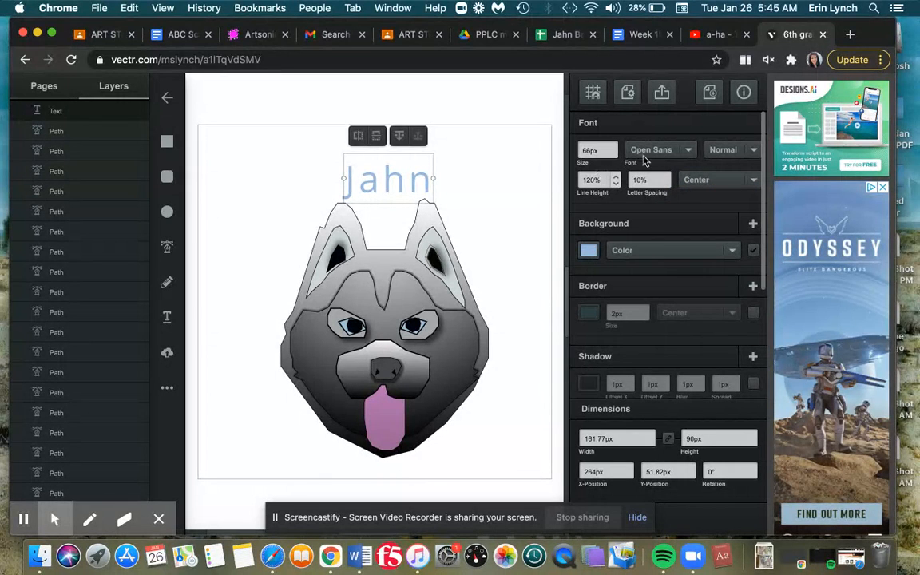
Keep the Open Sans font and raise the text's letter spacing to 17%
{"action": "left_click", "coordinate": [689, 150]}
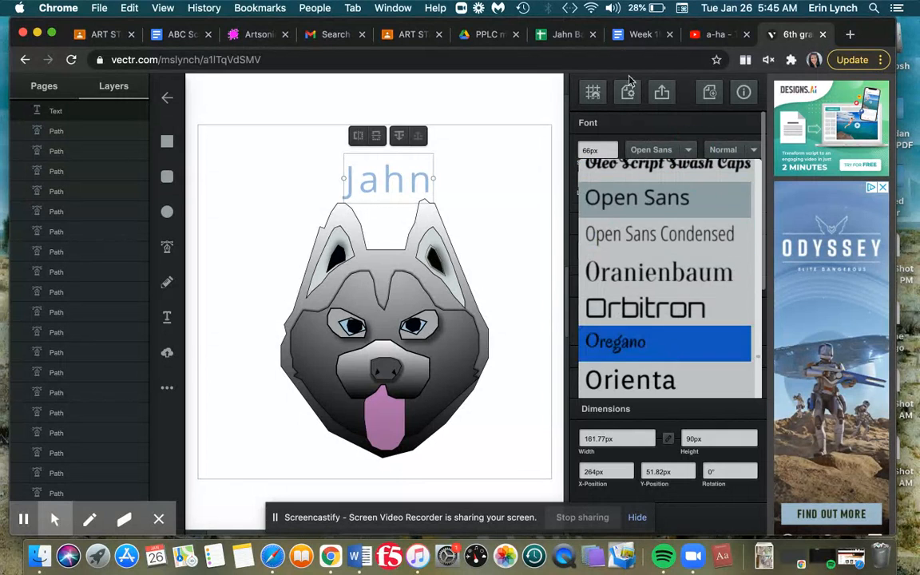
{"action": "left_click", "coordinate": [649, 152]}
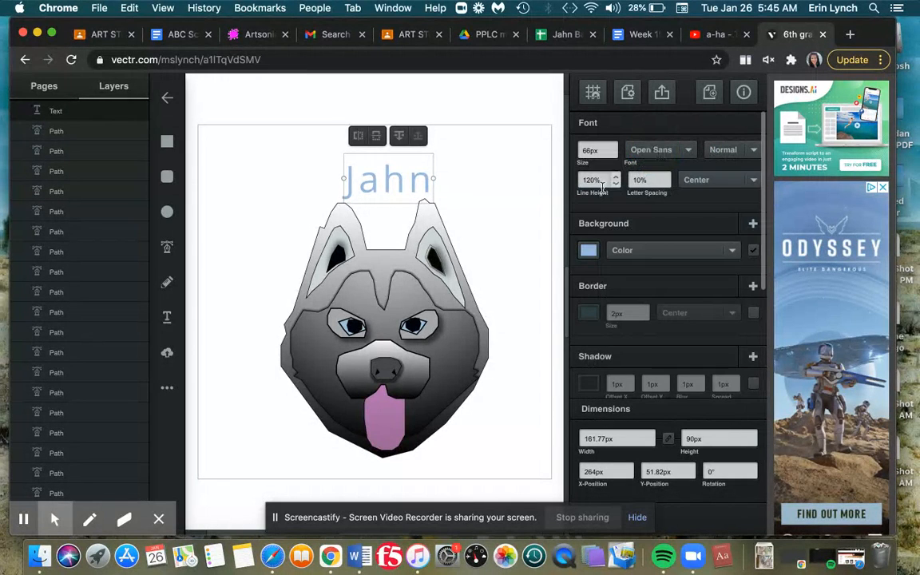
{"action": "left_click", "coordinate": [666, 177]}
{"action": "left_click", "coordinate": [665, 177]}
{"action": "left_click", "coordinate": [666, 176]}
{"action": "left_click", "coordinate": [665, 176]}
{"action": "left_click", "coordinate": [665, 176]}
{"action": "left_click", "coordinate": [665, 177]}
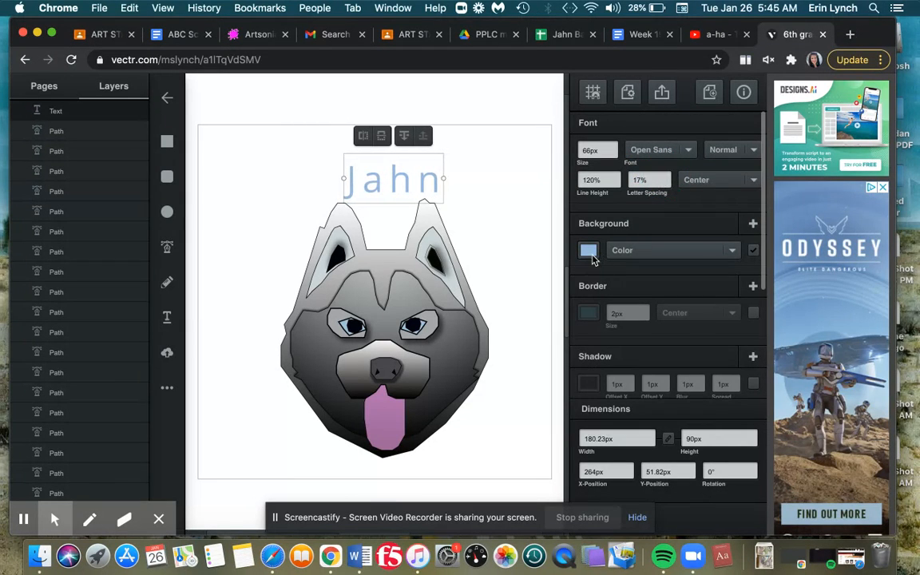
Enable a 2 px border on the name text and set its colour to #a3d0db
{"action": "left_click", "coordinate": [589, 251]}
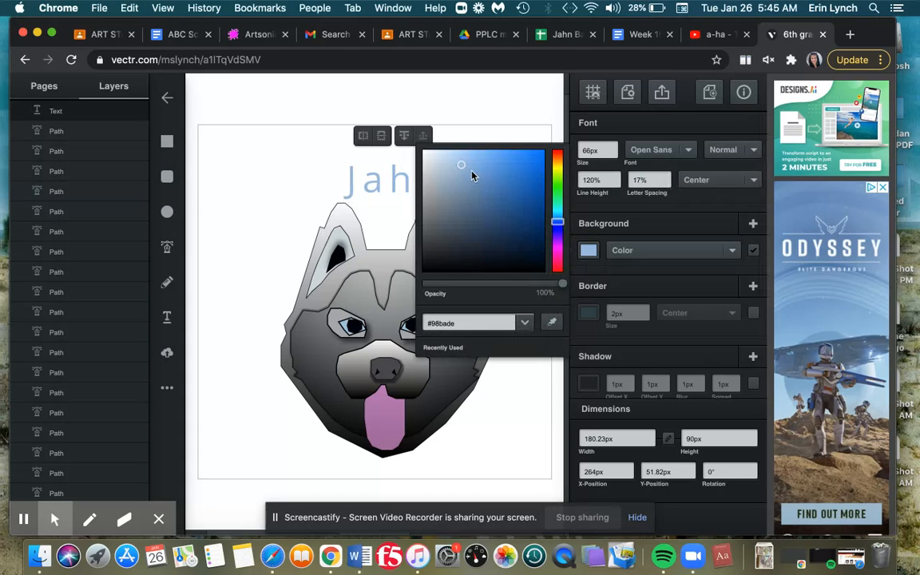
{"action": "left_click", "coordinate": [586, 314]}
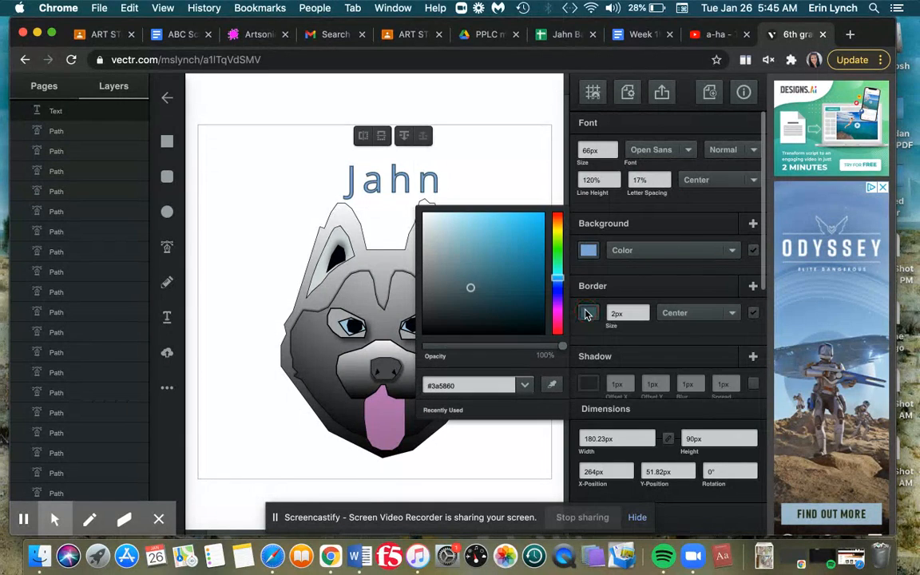
{"action": "left_click", "coordinate": [457, 232]}
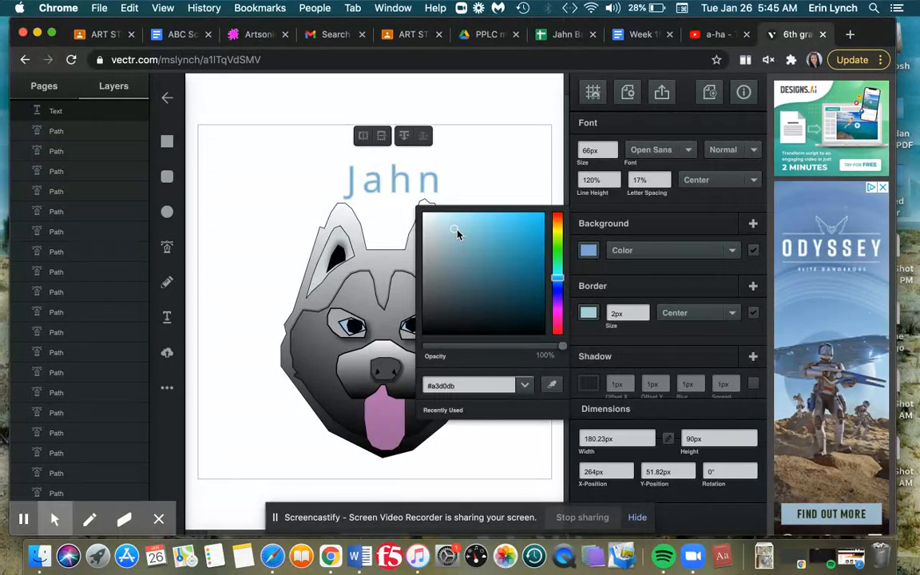
Set the name text's border colour to #527983 and keep its border size at 2 px
{"action": "left_click", "coordinate": [469, 273]}
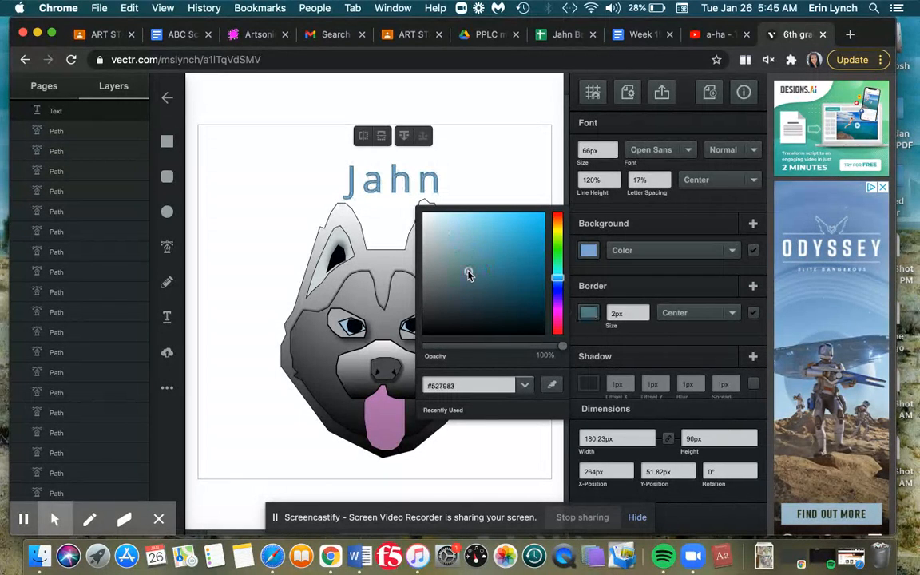
{"action": "left_click_drag", "start_coordinate": [469, 274], "coordinate": [469, 262]}
{"action": "left_click", "coordinate": [645, 311]}
{"action": "left_click", "coordinate": [645, 311]}
{"action": "left_click", "coordinate": [645, 311]}
{"action": "left_click", "coordinate": [645, 311]}
{"action": "left_click", "coordinate": [644, 311]}
{"action": "left_click", "coordinate": [645, 317]}
{"action": "left_click", "coordinate": [646, 317]}
{"action": "left_click", "coordinate": [646, 317]}
{"action": "left_click", "coordinate": [645, 318]}
{"action": "left_click", "coordinate": [646, 317]}
{"action": "left_click", "coordinate": [646, 317]}
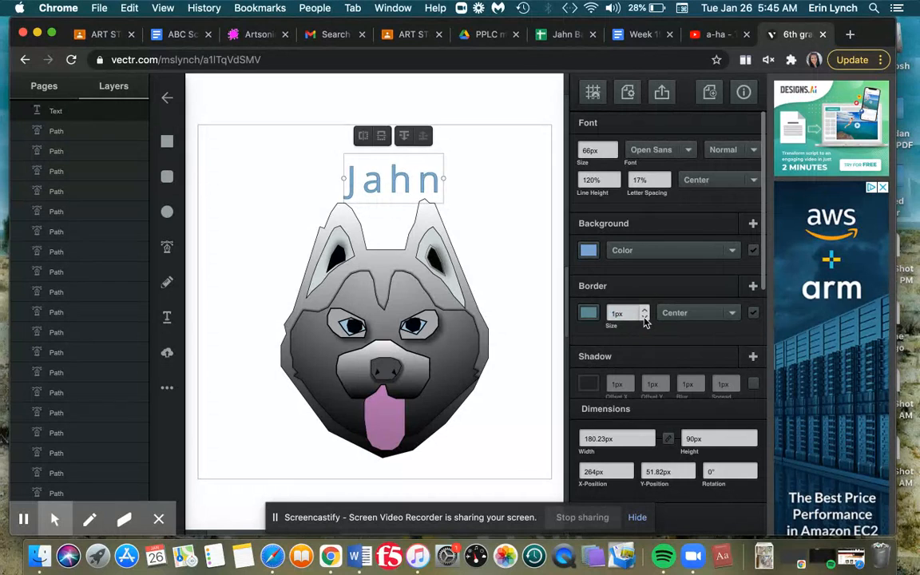
{"action": "left_click", "coordinate": [645, 311]}
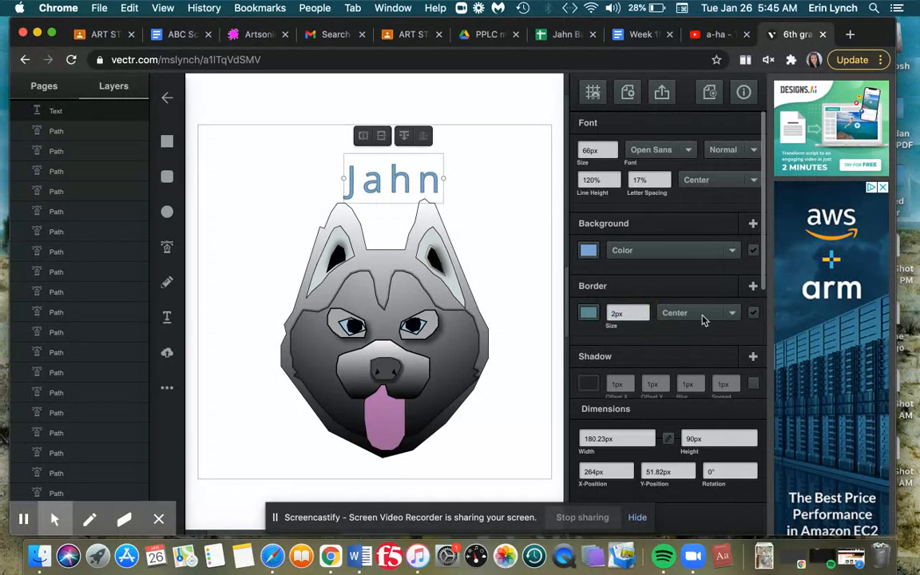
Try the Outside border position on the name text, then set it to Inside
{"action": "left_click", "coordinate": [727, 316]}
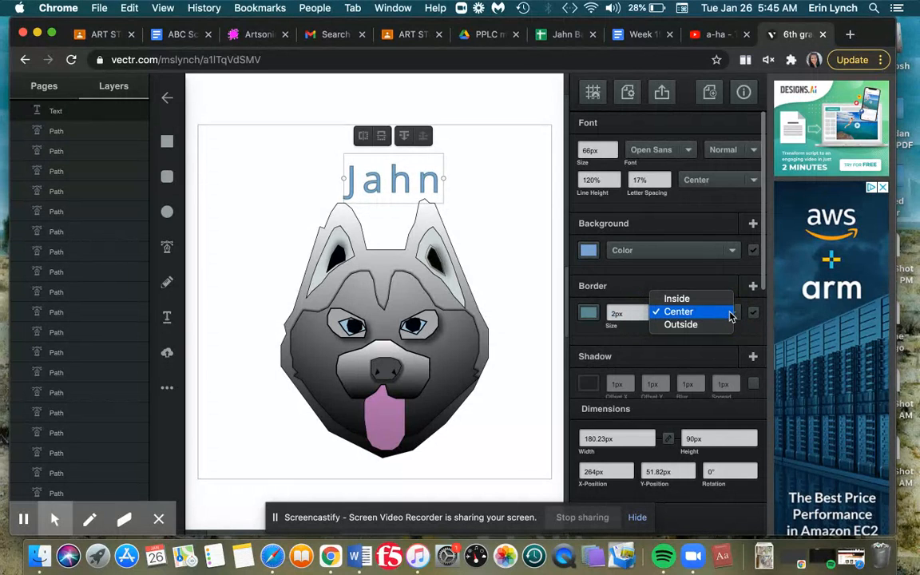
{"action": "left_click", "coordinate": [725, 326]}
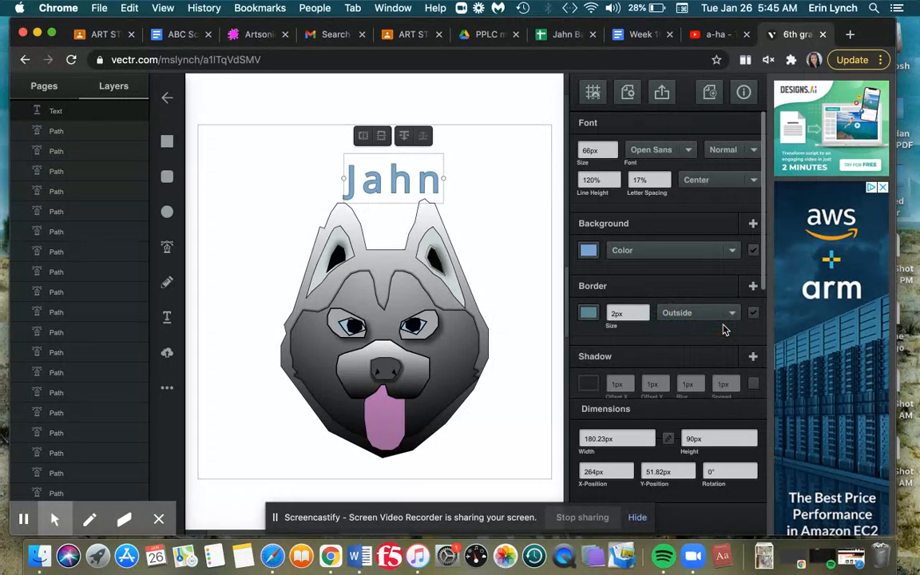
{"action": "left_click", "coordinate": [730, 316]}
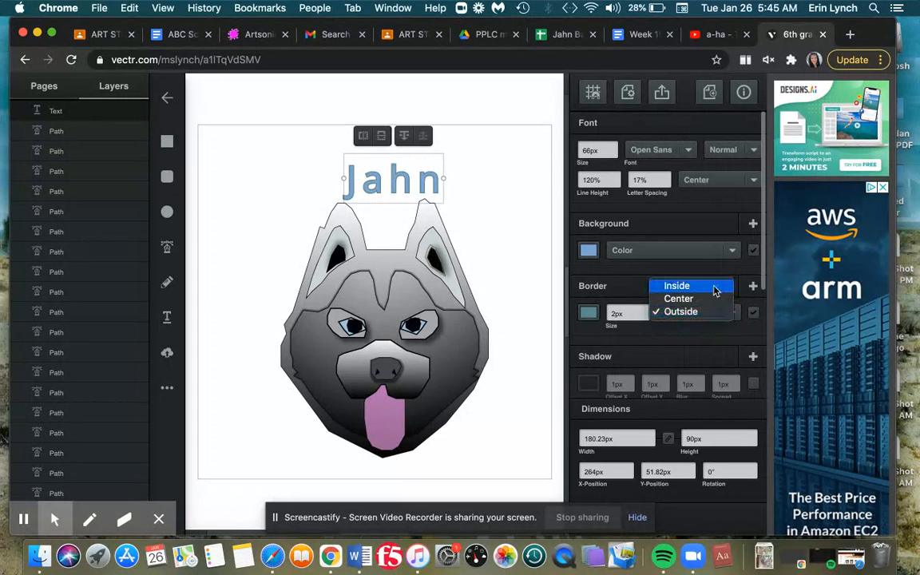
{"action": "left_click", "coordinate": [716, 291]}
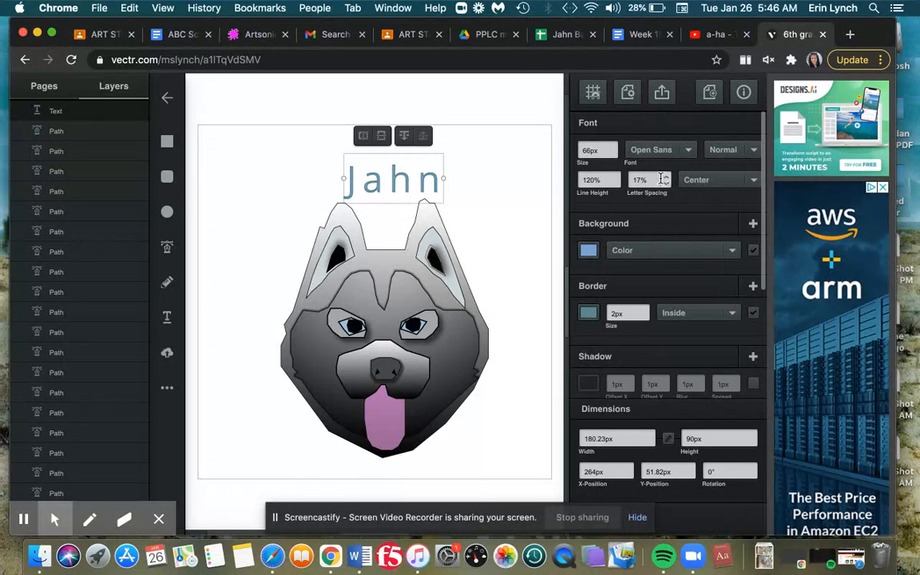
Increase the name's font size to 88 px and recentre the text above the dog
{"action": "left_click", "coordinate": [612, 147]}
{"action": "left_click", "coordinate": [613, 147]}
{"action": "left_click", "coordinate": [613, 147]}
{"action": "left_click", "coordinate": [613, 147]}
{"action": "left_click", "coordinate": [612, 147]}
{"action": "left_click", "coordinate": [613, 147]}
{"action": "left_click", "coordinate": [612, 147]}
{"action": "left_click", "coordinate": [613, 147]}
{"action": "left_click", "coordinate": [612, 147]}
{"action": "left_click", "coordinate": [613, 147]}
{"action": "left_click", "coordinate": [612, 147]}
{"action": "left_click", "coordinate": [613, 147]}
{"action": "left_click", "coordinate": [613, 147]}
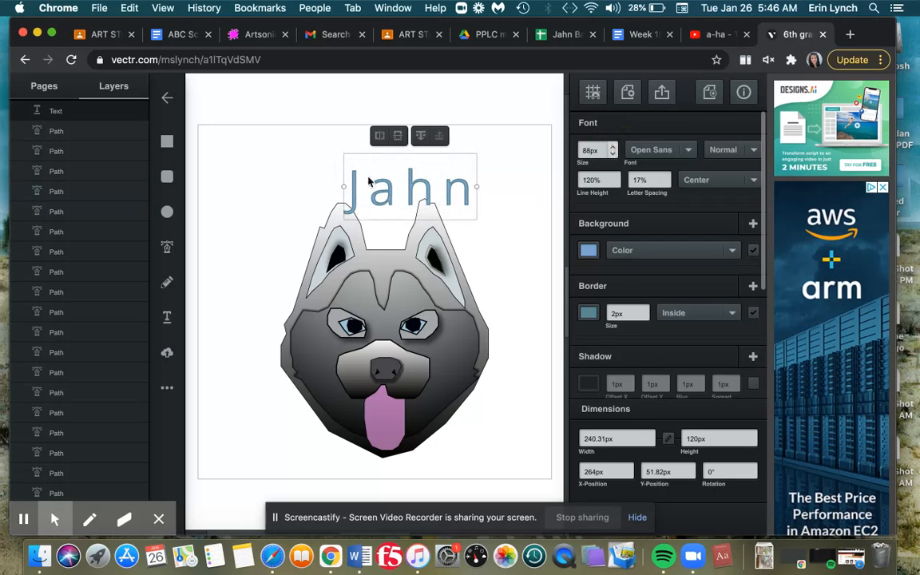
{"action": "left_click_drag", "start_coordinate": [414, 182], "coordinate": [386, 168]}
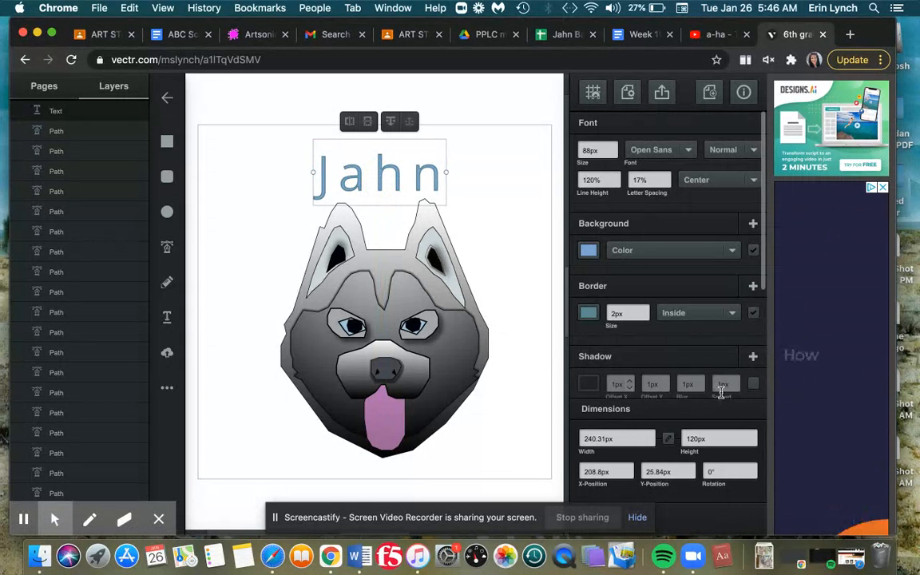
Add a shadow with a 2 px spread to the name text, then deselect it
{"action": "left_click", "coordinate": [736, 382]}
{"action": "left_click", "coordinate": [736, 382]}
{"action": "left_click", "coordinate": [736, 388]}
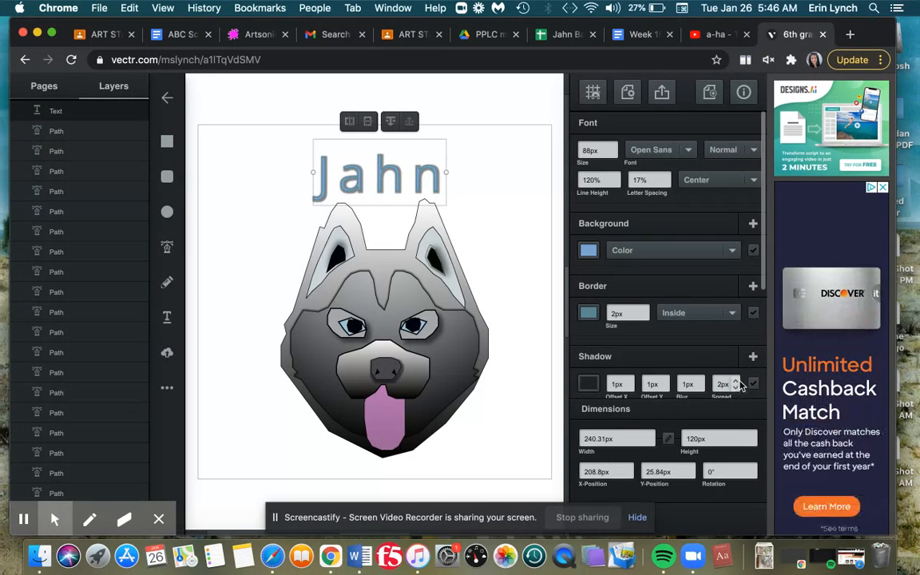
{"action": "left_click", "coordinate": [502, 283]}
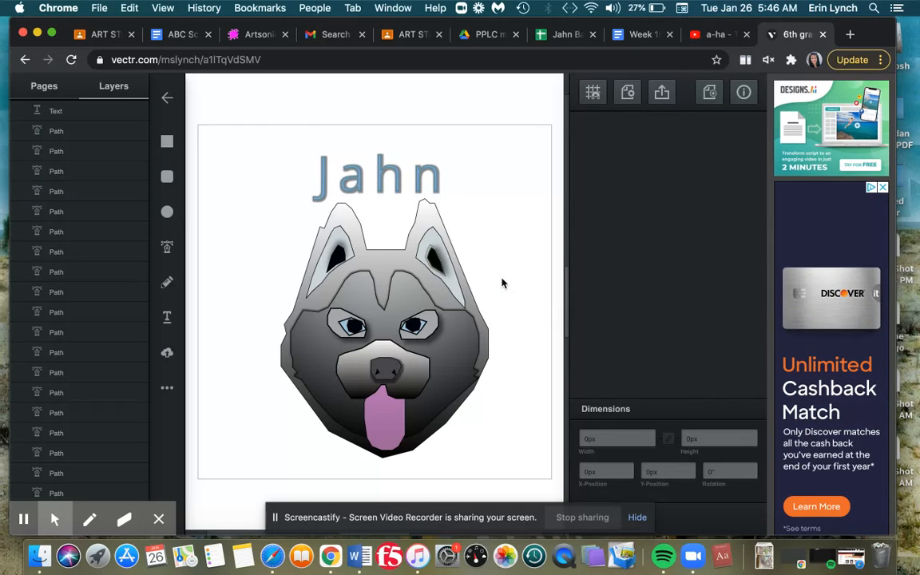
Export the page as a 640 × 640 px PNG, download it, and close the export preview
{"action": "left_click", "coordinate": [662, 95]}
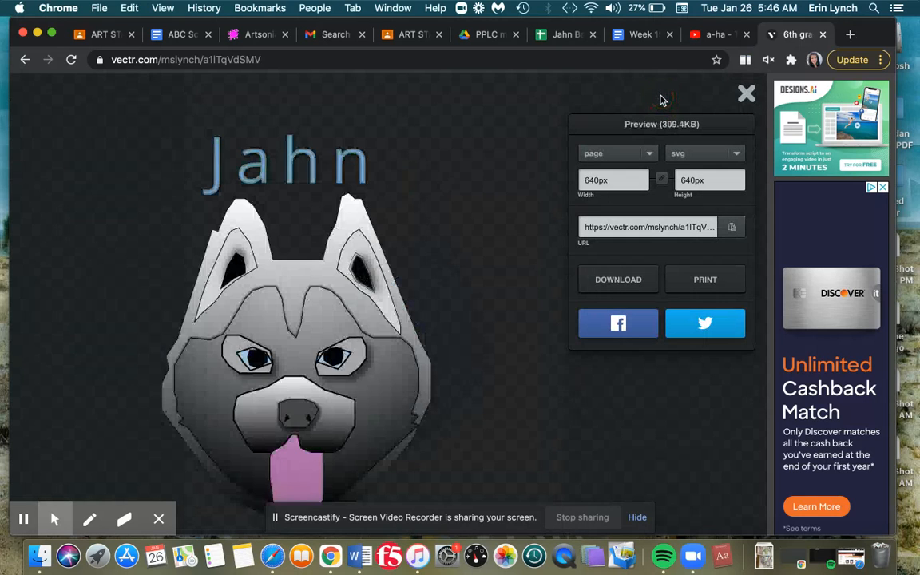
{"action": "left_click", "coordinate": [732, 156]}
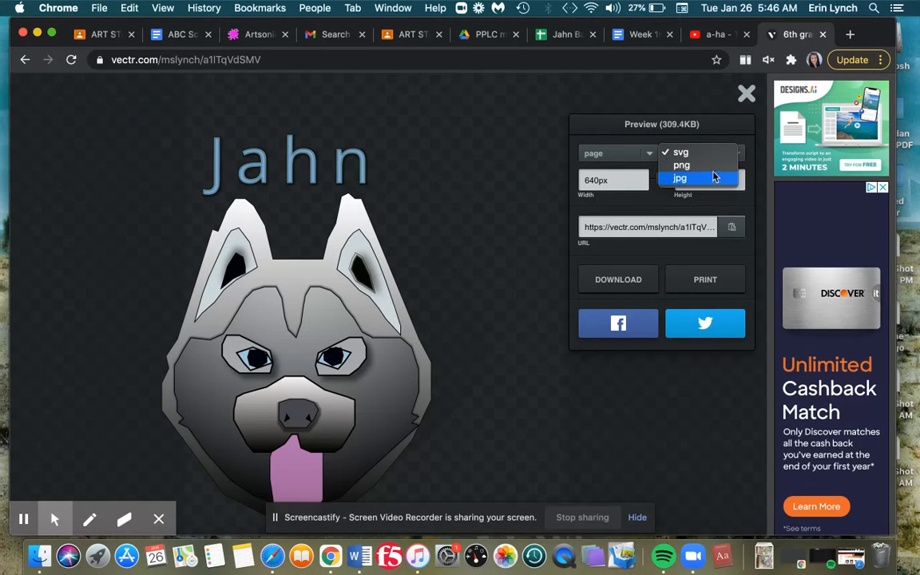
{"action": "left_click", "coordinate": [715, 180]}
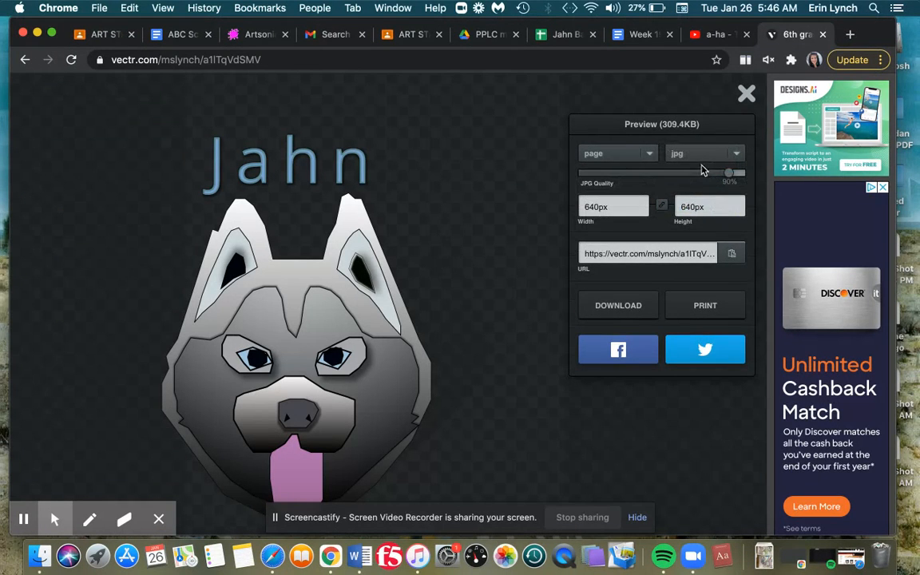
{"action": "left_click", "coordinate": [709, 155]}
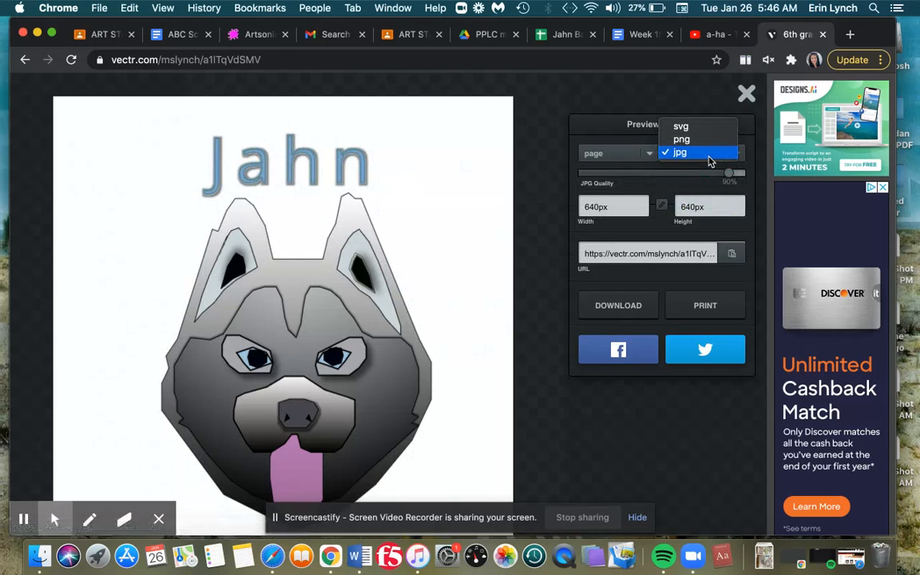
{"action": "left_click", "coordinate": [707, 141]}
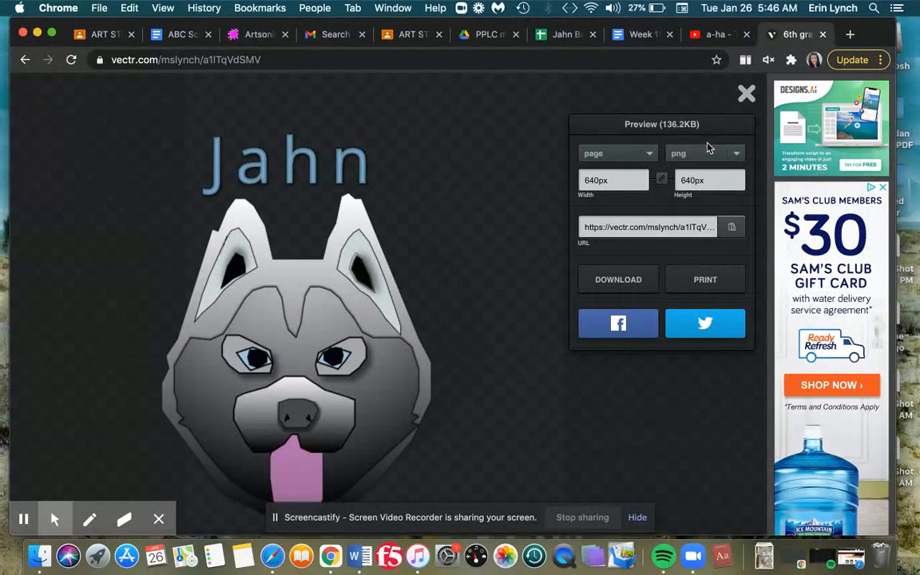
{"action": "left_click", "coordinate": [630, 288]}
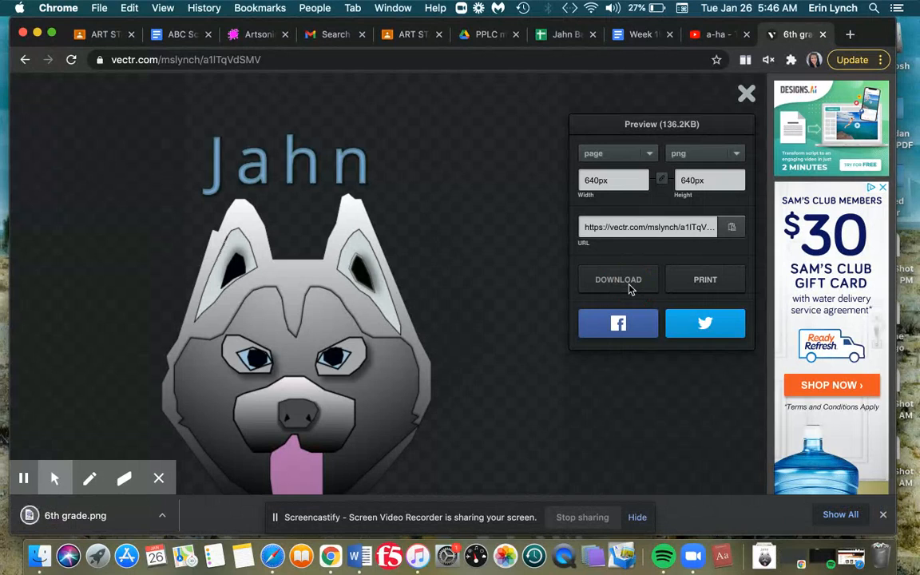
{"action": "left_click", "coordinate": [744, 96]}
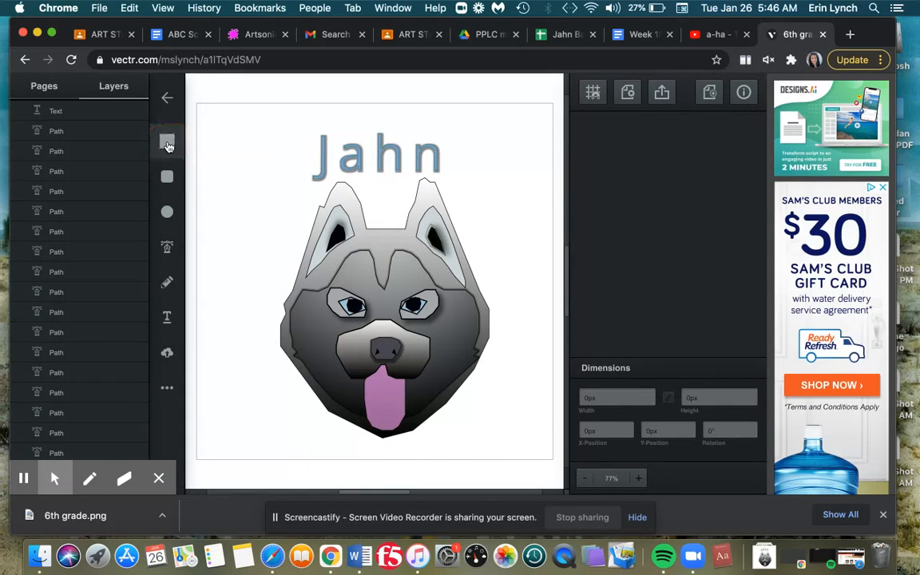
Draw a rectangle covering the whole page and move its layer down the layer list
{"action": "mouse_move", "coordinate": [197, 104]}
{"action": "left_mouse_down"}
{"action": "mouse_move", "coordinate": [285, 162]}
{"action": "mouse_move", "coordinate": [528, 413]}
{"action": "mouse_move", "coordinate": [572, 475]}
{"action": "mouse_move", "coordinate": [549, 456]}
{"action": "mouse_move", "coordinate": [550, 466]}
{"action": "mouse_move", "coordinate": [556, 461]}
{"action": "left_mouse_up"}
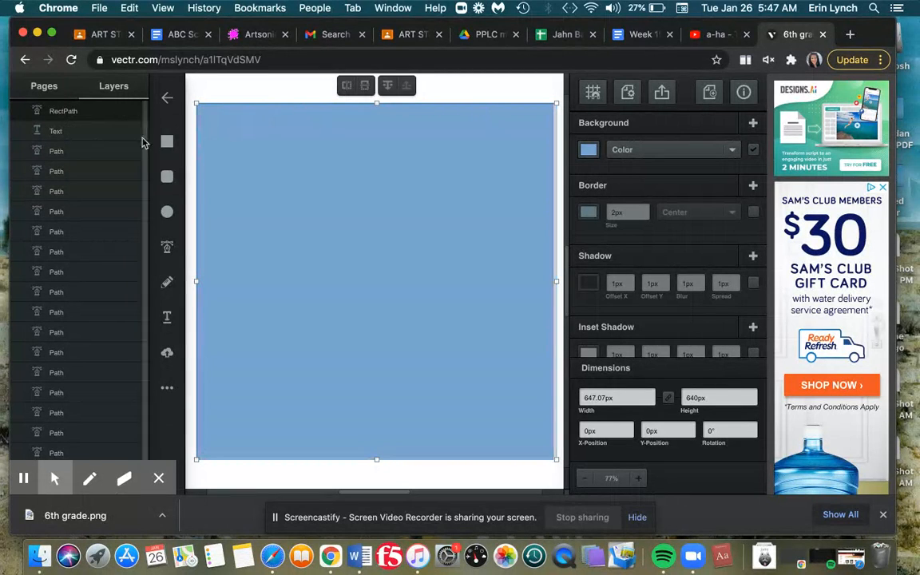
{"action": "left_click_drag", "start_coordinate": [71, 109], "coordinate": [112, 416]}
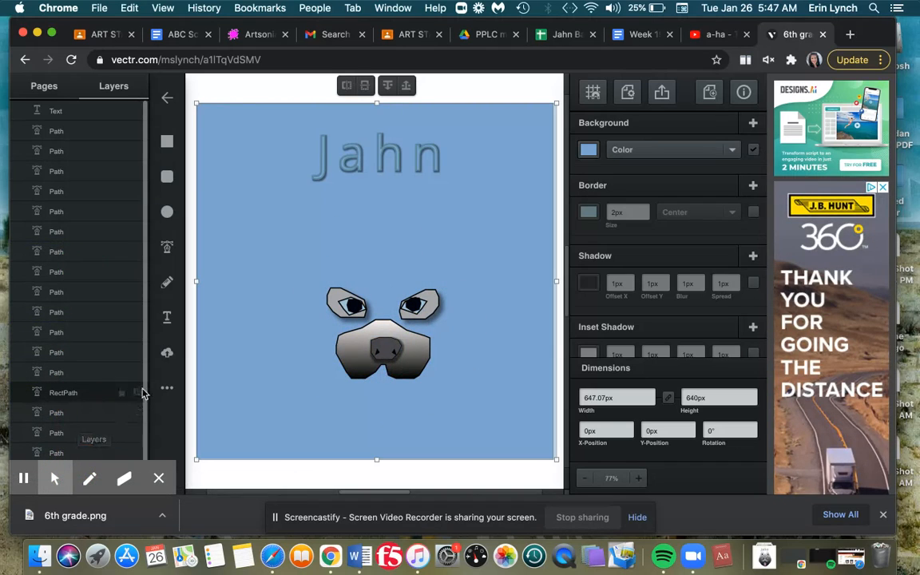
{"action": "scroll", "coordinate": [139, 391], "scroll_direction": "down", "scroll_amount": 2}
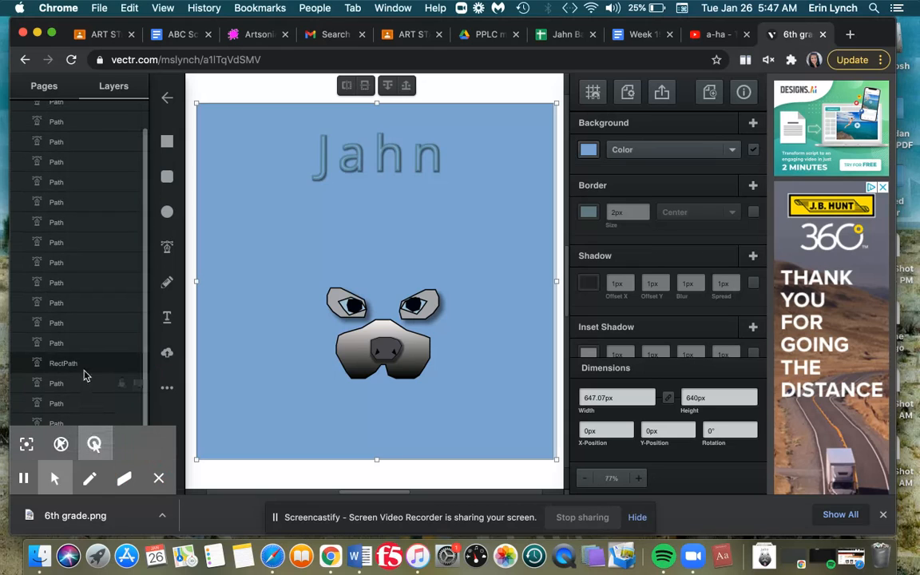
{"action": "left_click_drag", "start_coordinate": [86, 370], "coordinate": [86, 470]}
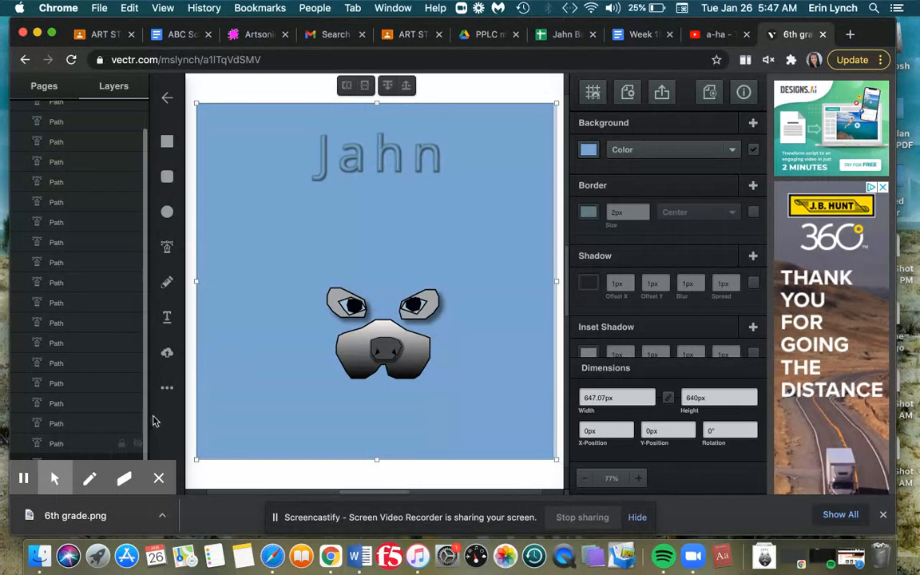
Send the background rectangle backward step by step until it sits behind every part of the dog
{"action": "left_click", "coordinate": [364, 85]}
{"action": "left_click", "coordinate": [387, 91]}
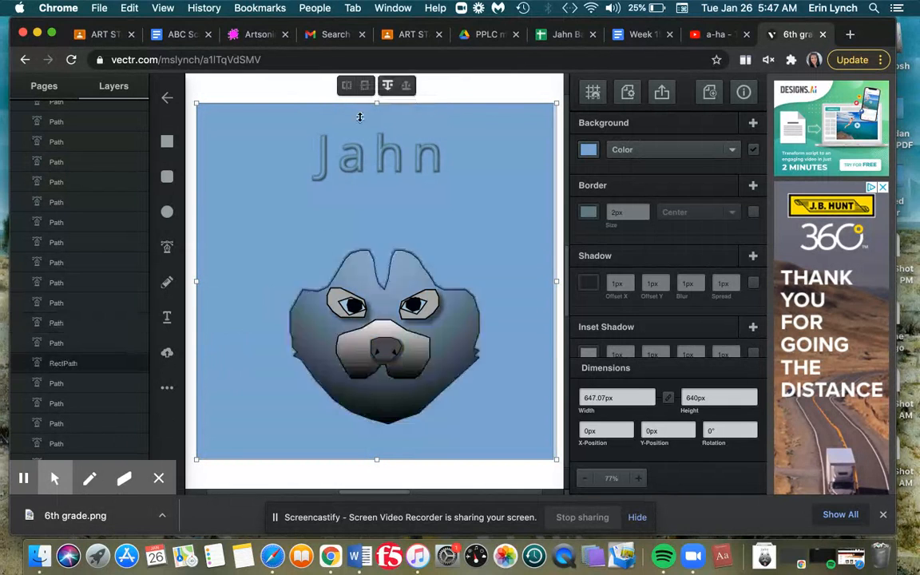
{"action": "left_click", "coordinate": [387, 92]}
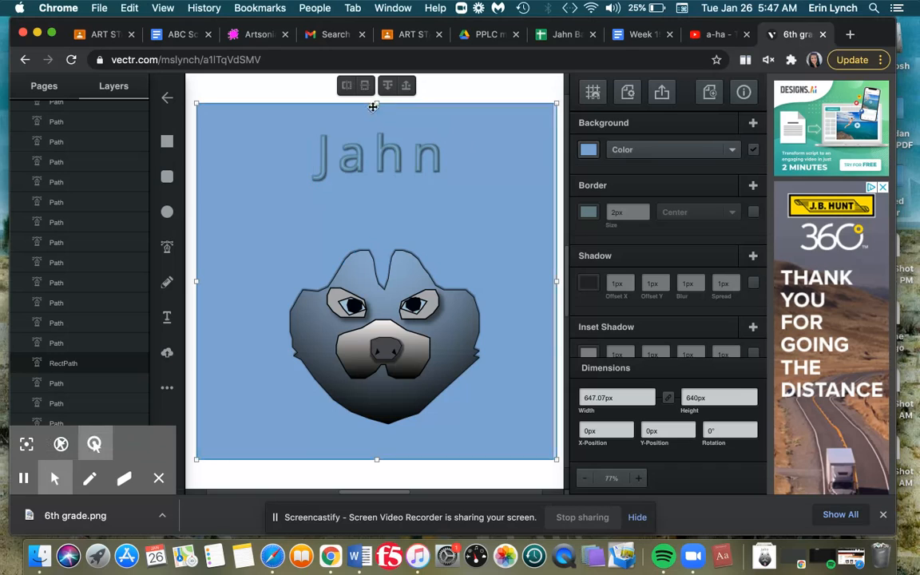
{"action": "left_click", "coordinate": [386, 85]}
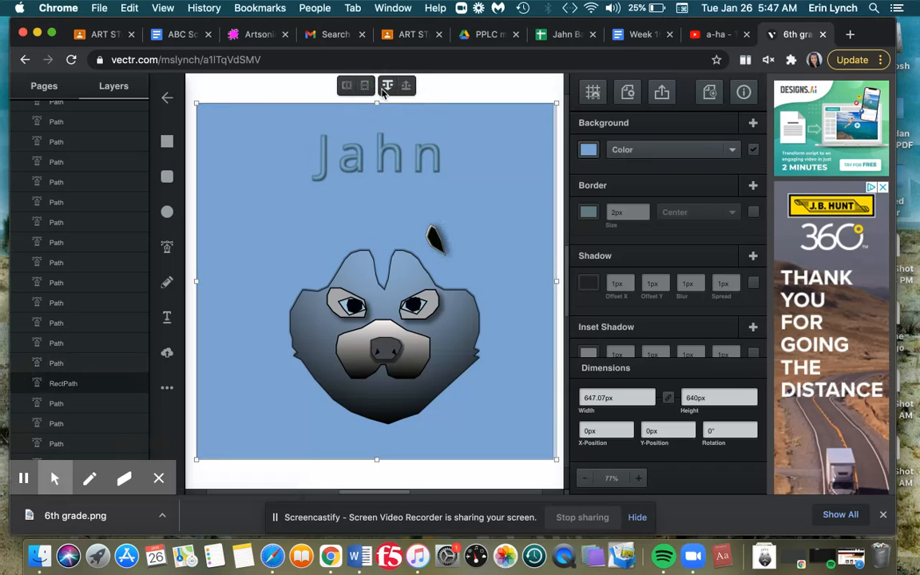
{"action": "left_click", "coordinate": [387, 86]}
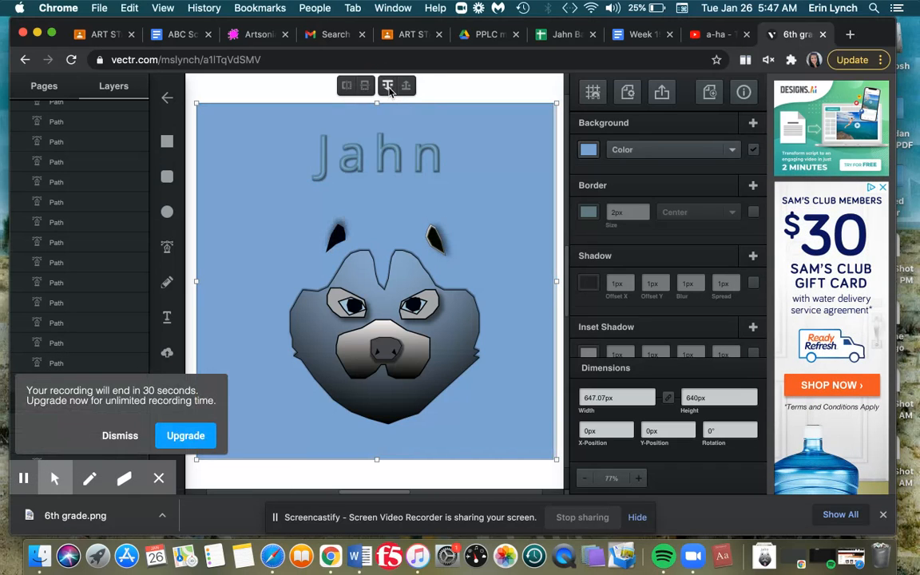
{"action": "left_click", "coordinate": [388, 87]}
{"action": "left_click", "coordinate": [389, 91]}
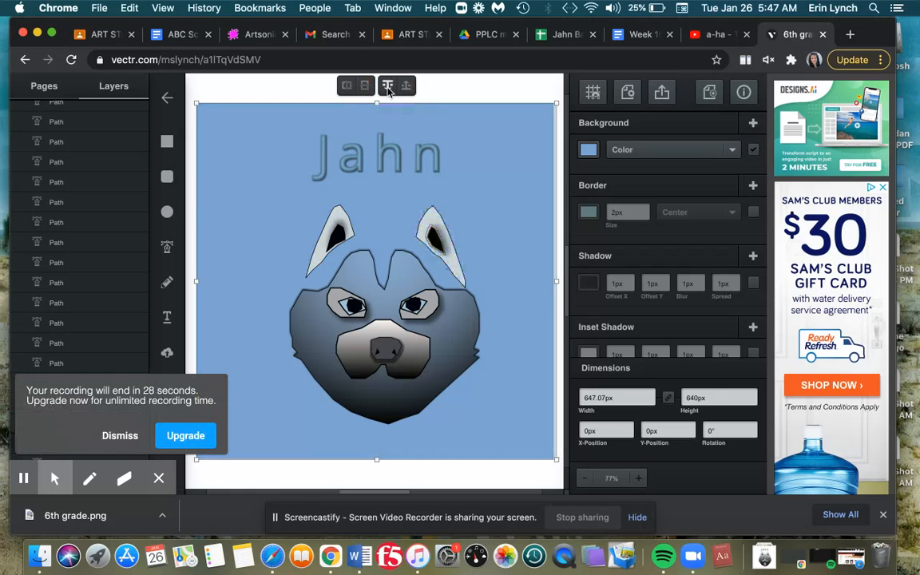
{"action": "left_click", "coordinate": [387, 87]}
{"action": "left_click", "coordinate": [387, 87]}
{"action": "left_click", "coordinate": [388, 88]}
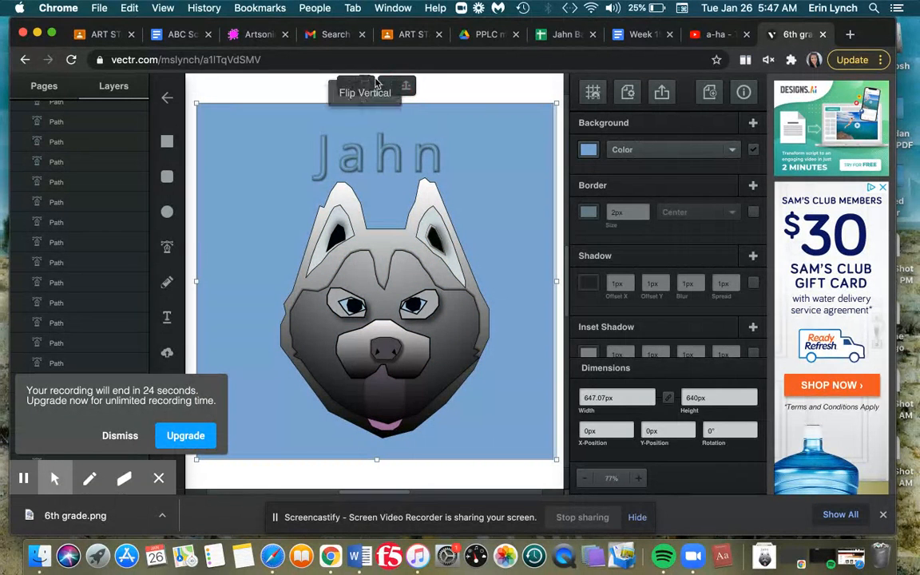
{"action": "left_click", "coordinate": [380, 422]}
{"action": "left_click", "coordinate": [381, 402]}
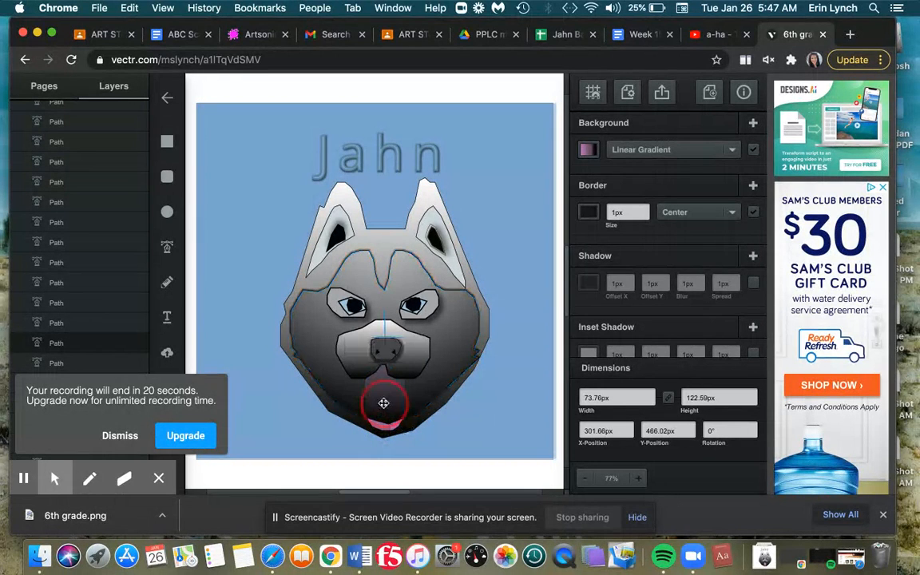
{"action": "left_click", "coordinate": [254, 299]}
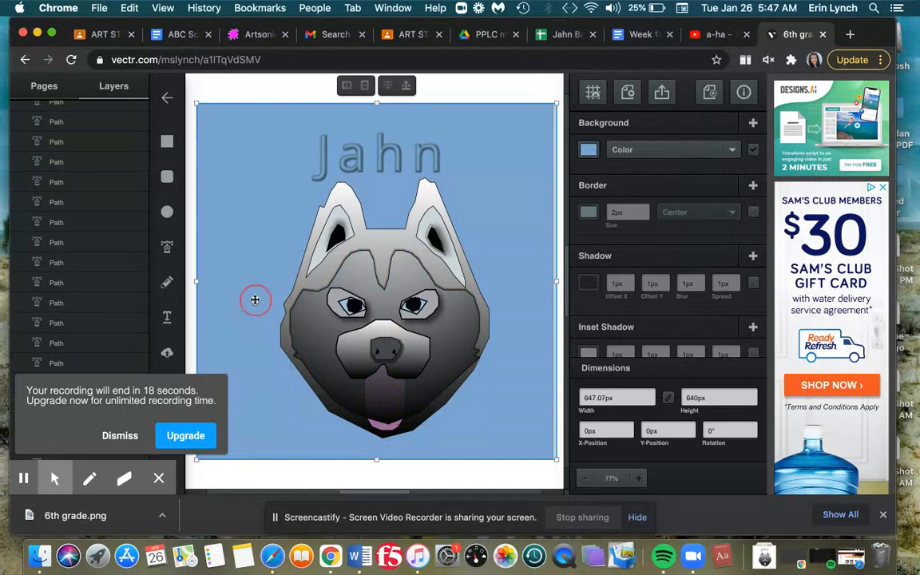
{"action": "left_click", "coordinate": [386, 88]}
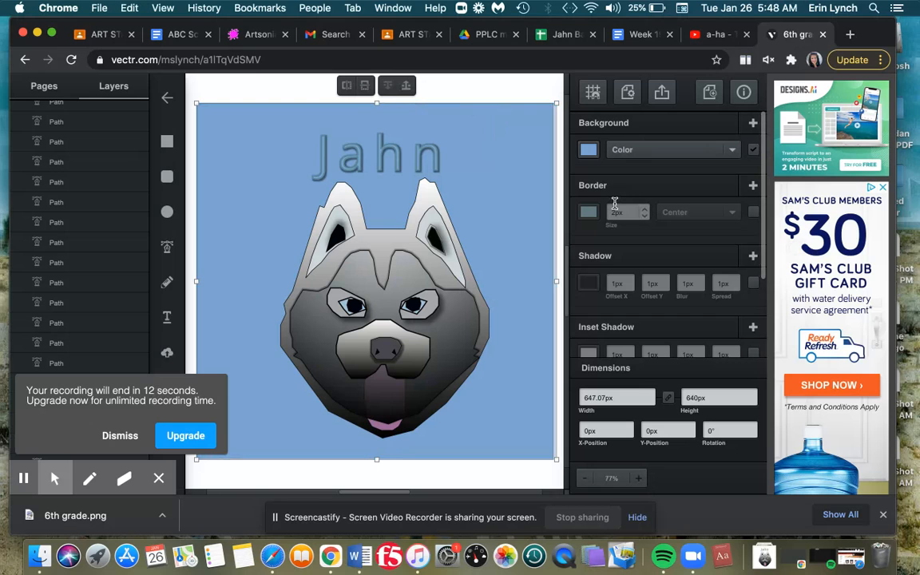
Export the page with its new background as a PNG and download it
{"action": "left_click", "coordinate": [661, 92]}
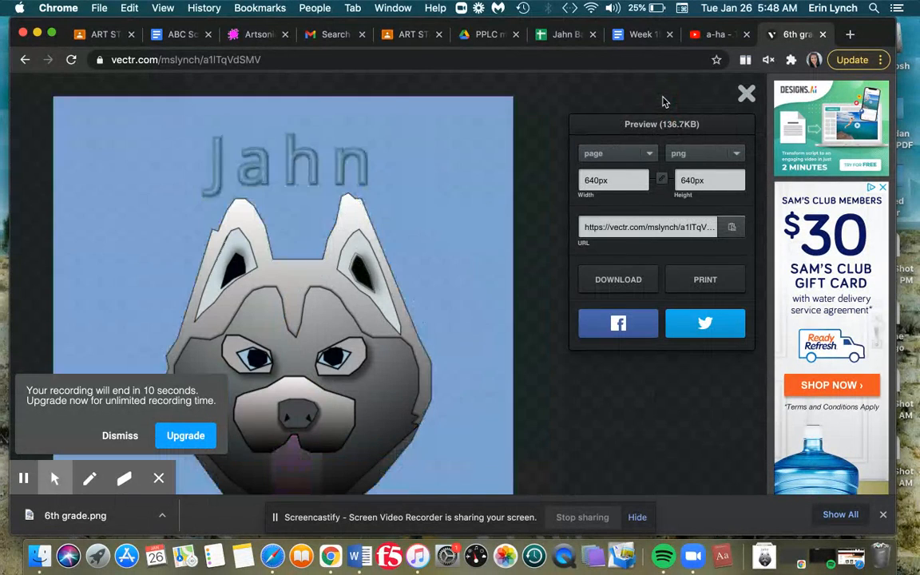
{"action": "left_click", "coordinate": [703, 153]}
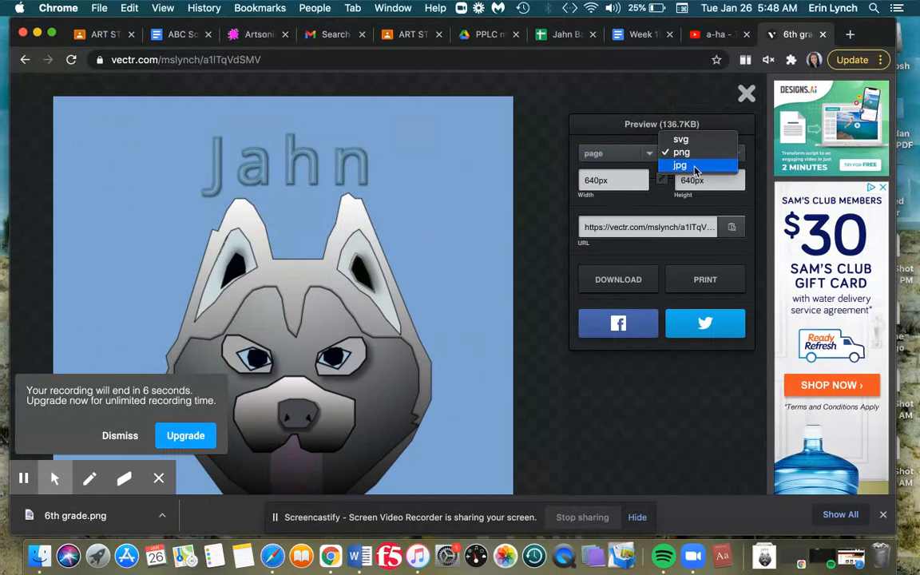
{"action": "left_click", "coordinate": [695, 166]}
{"action": "left_click", "coordinate": [695, 157]}
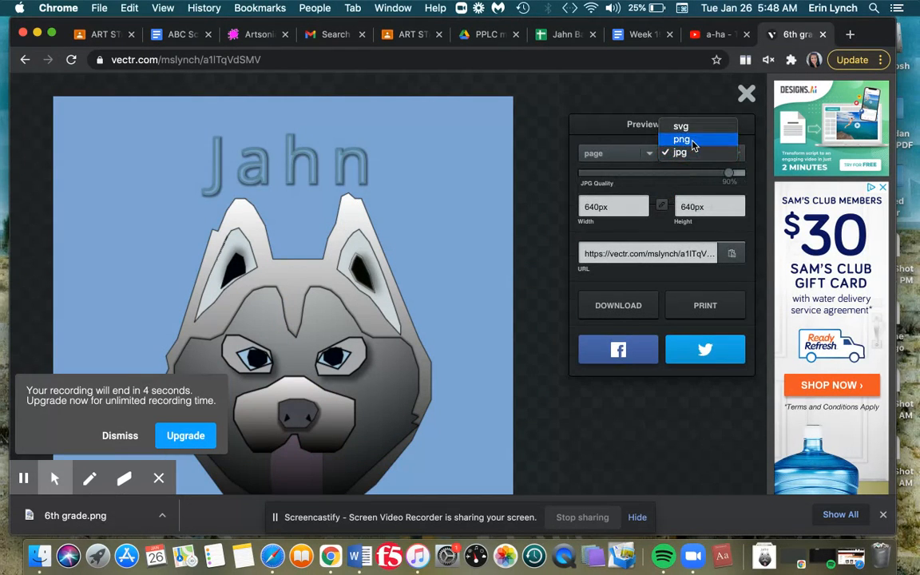
{"action": "left_click", "coordinate": [694, 140]}
{"action": "left_click", "coordinate": [618, 279]}
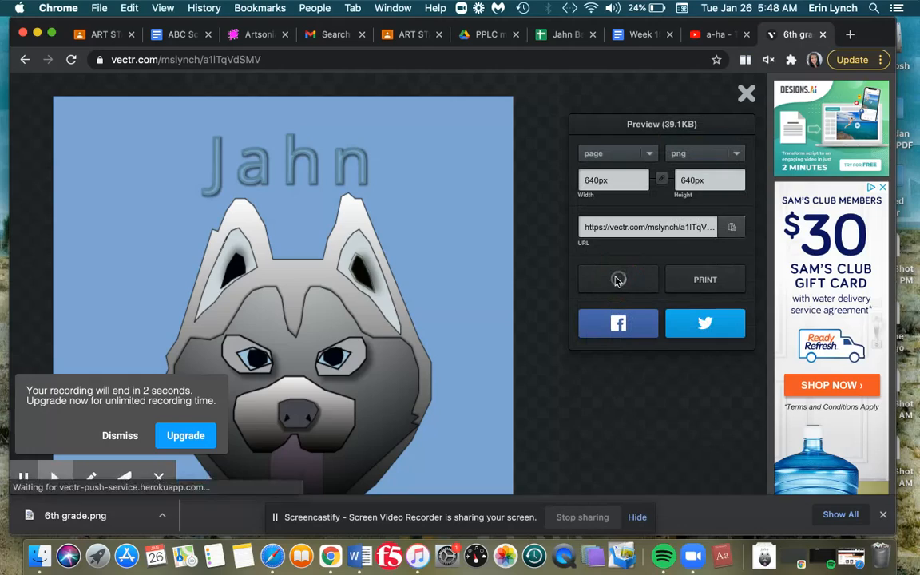